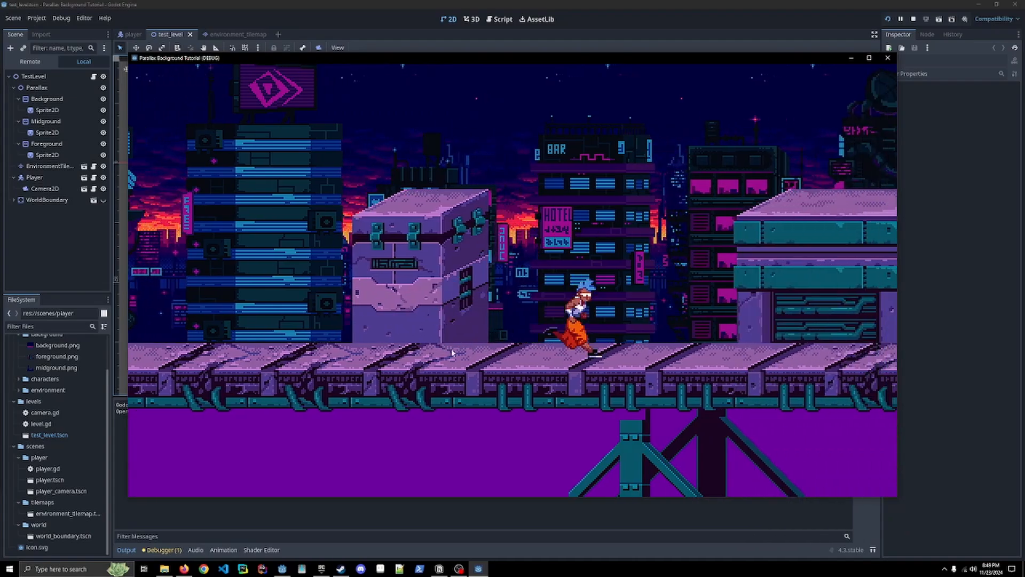
Run the character left and right in the running game to check the parallax scrolling, and close the game.
key("Left")
key("Left")
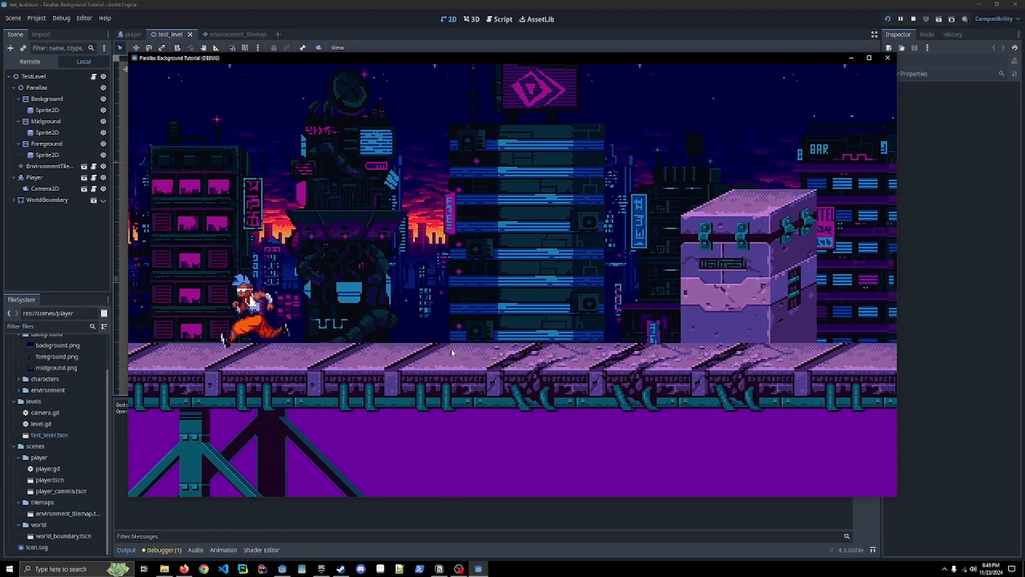
key("Right")
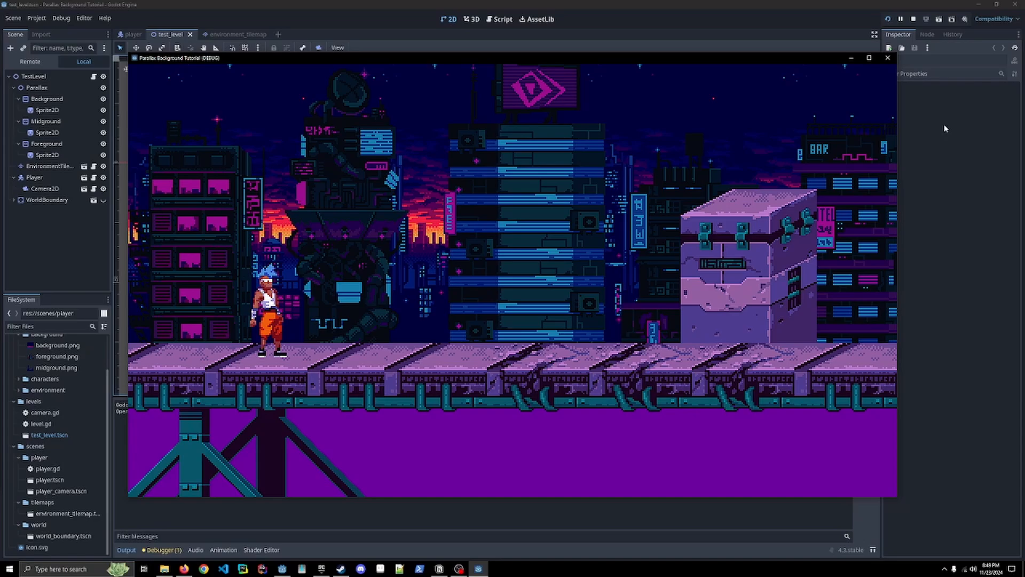
left_click(887, 57)
Delete the Parallax node and all its children from the TestLevel scene.
left_click(41, 75)
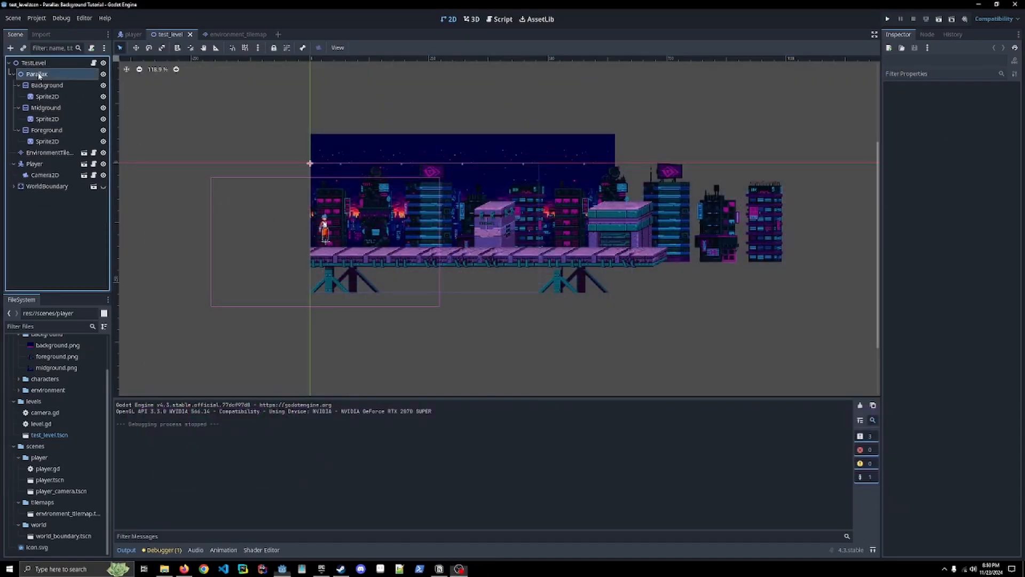
right_click(43, 76)
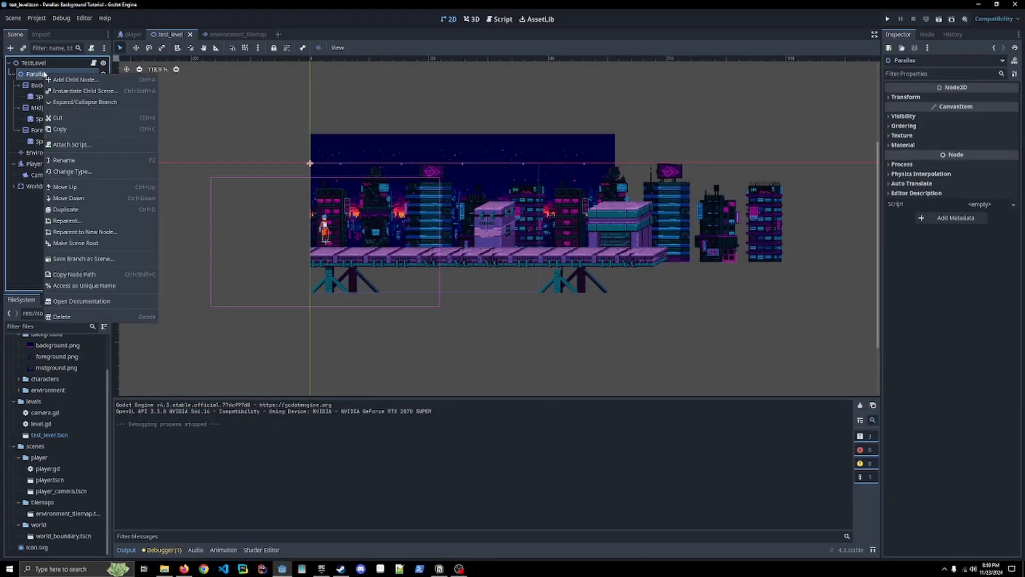
left_click(63, 317)
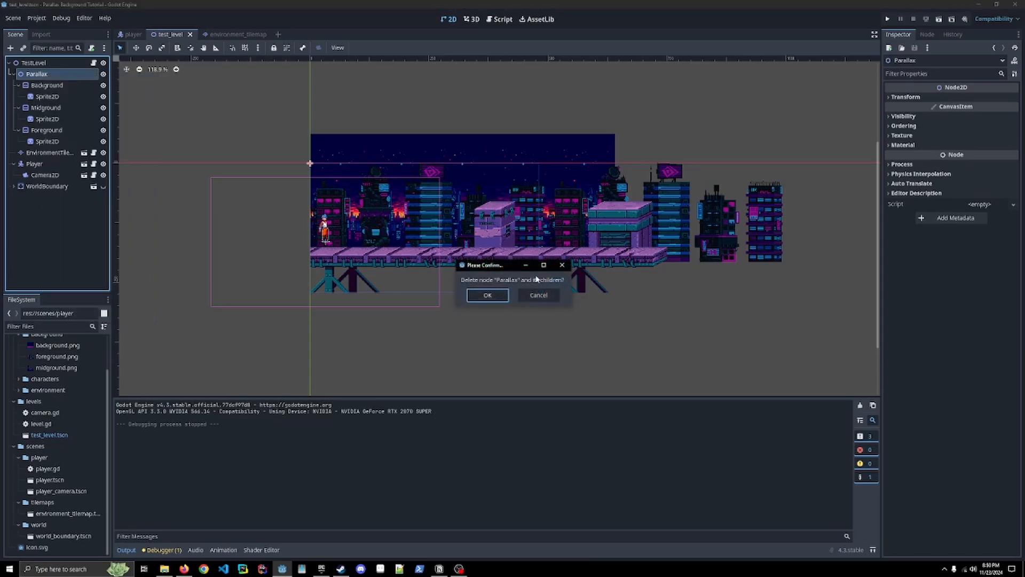
left_click(494, 295)
Add a Node2D as a child of TestLevel and rename it Background.
left_click(37, 63)
right_click(38, 65)
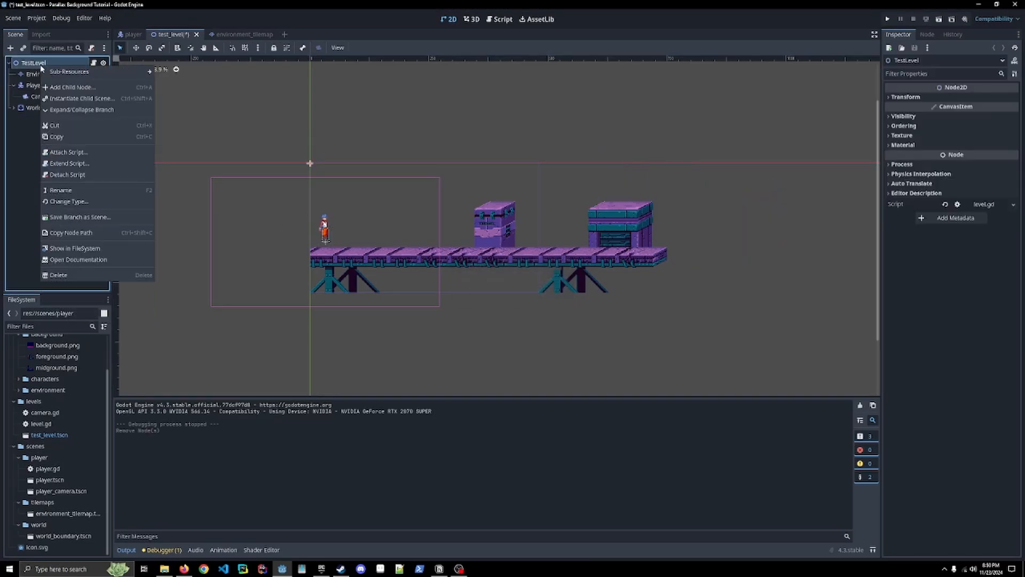
left_click(59, 89)
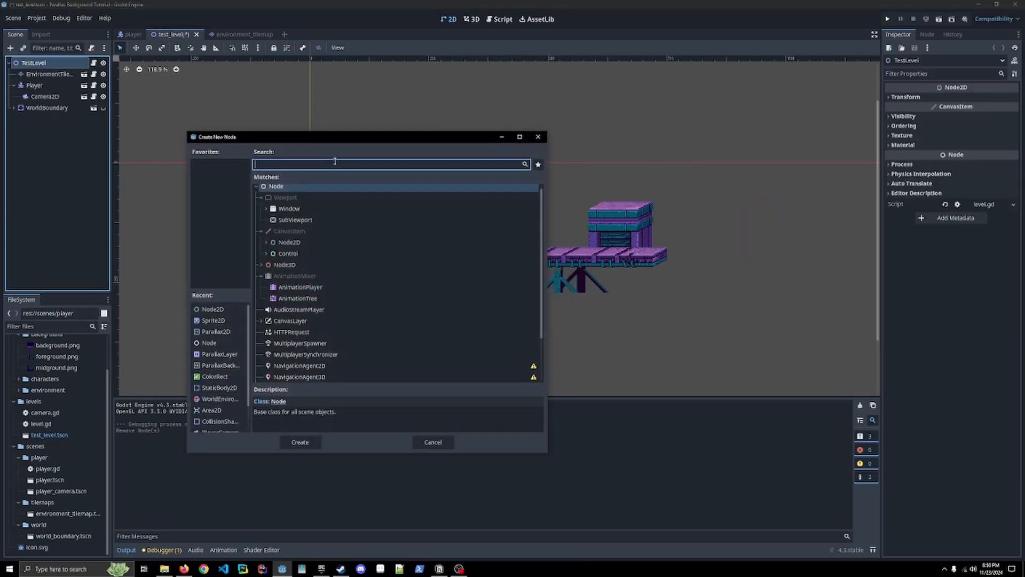
type("node2d")
key("Return")
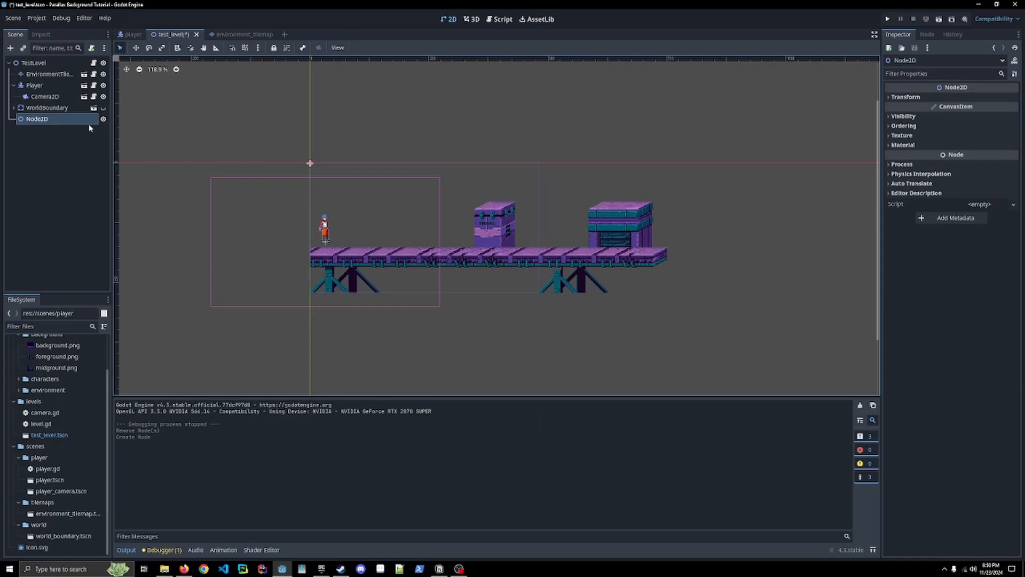
double_click(59, 118)
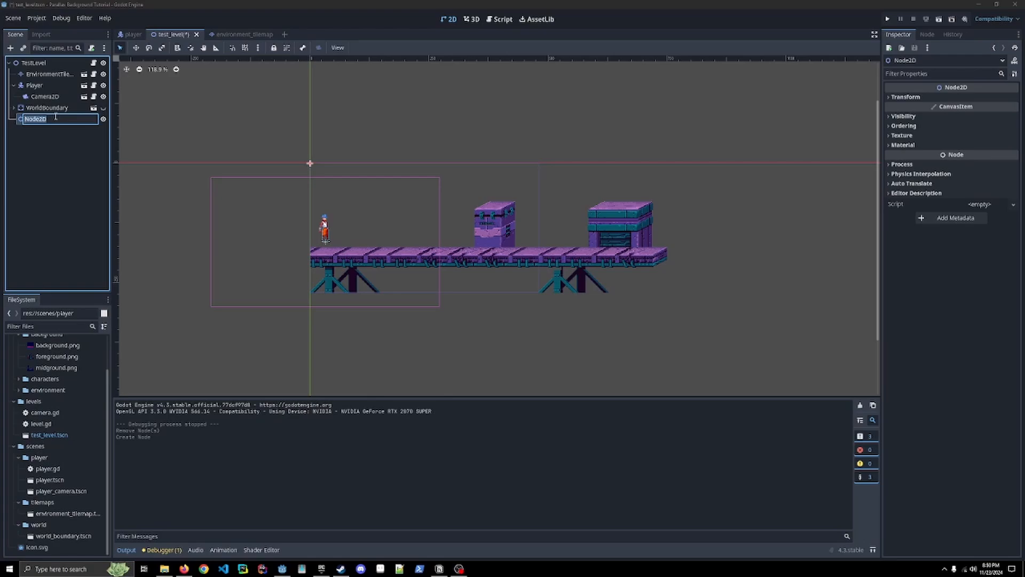
type("Background")
key("Return")
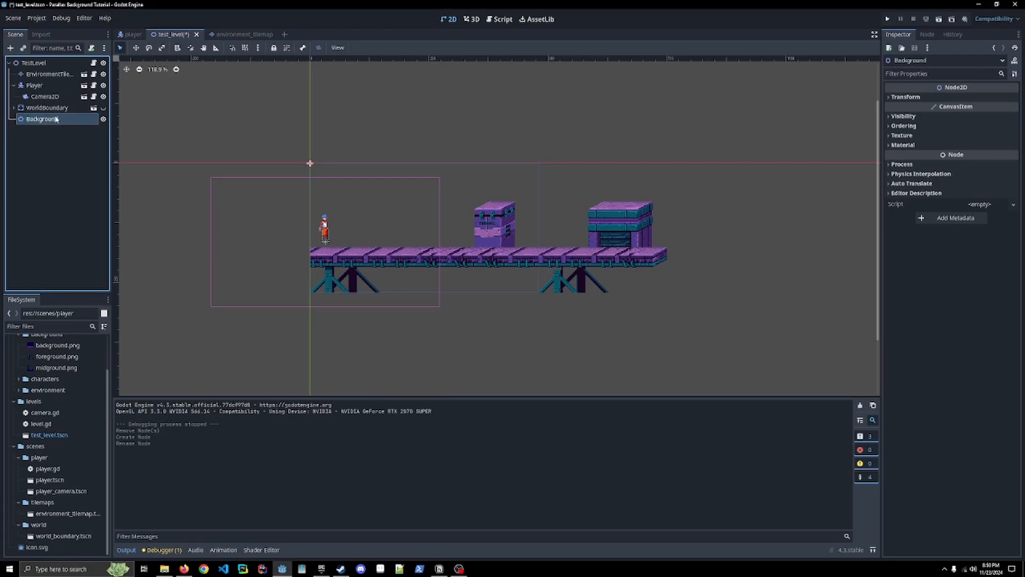
Add a Parallax2D node as a child of the Background node.
right_click(95, 119)
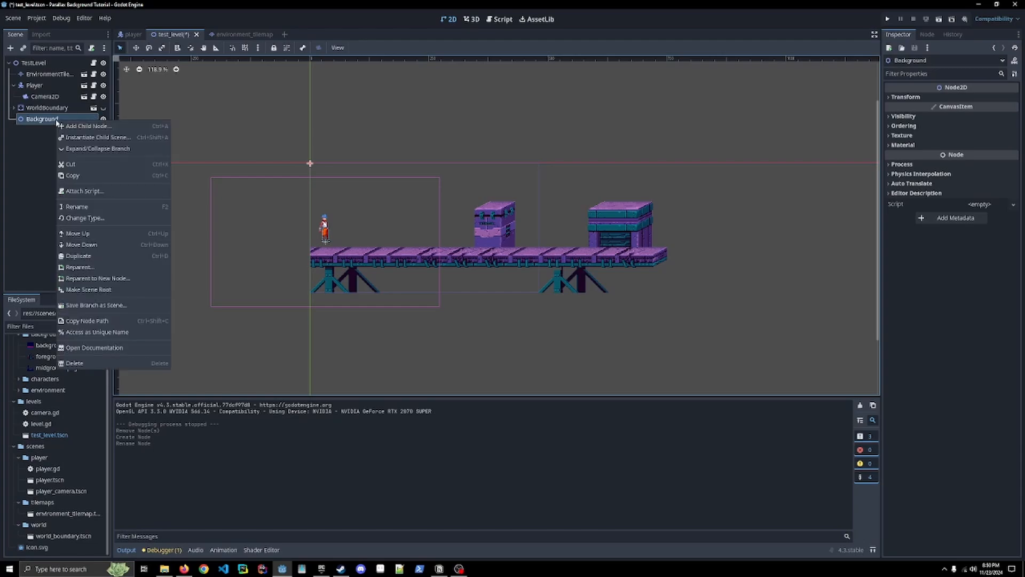
left_click(91, 126)
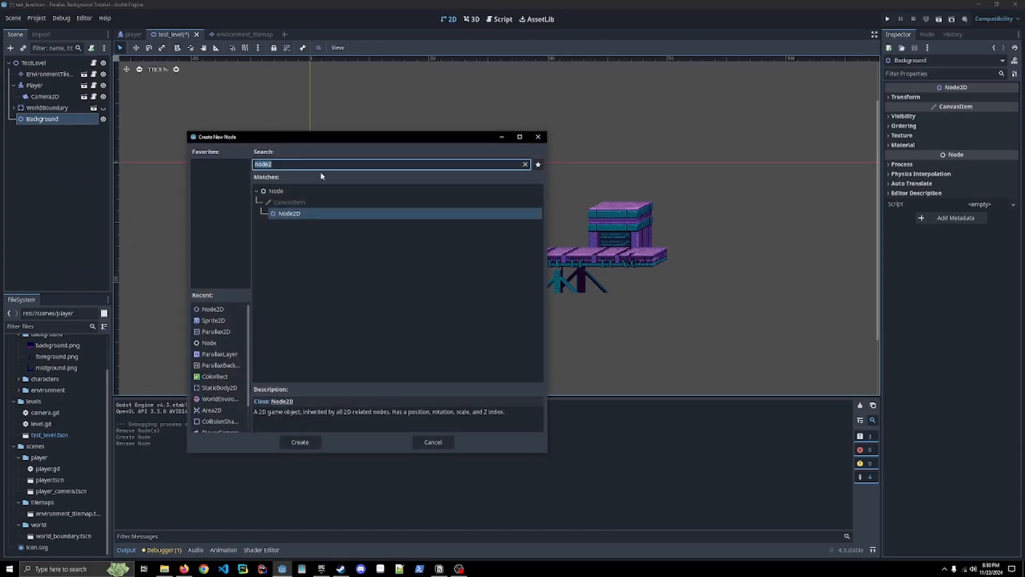
type("paral")
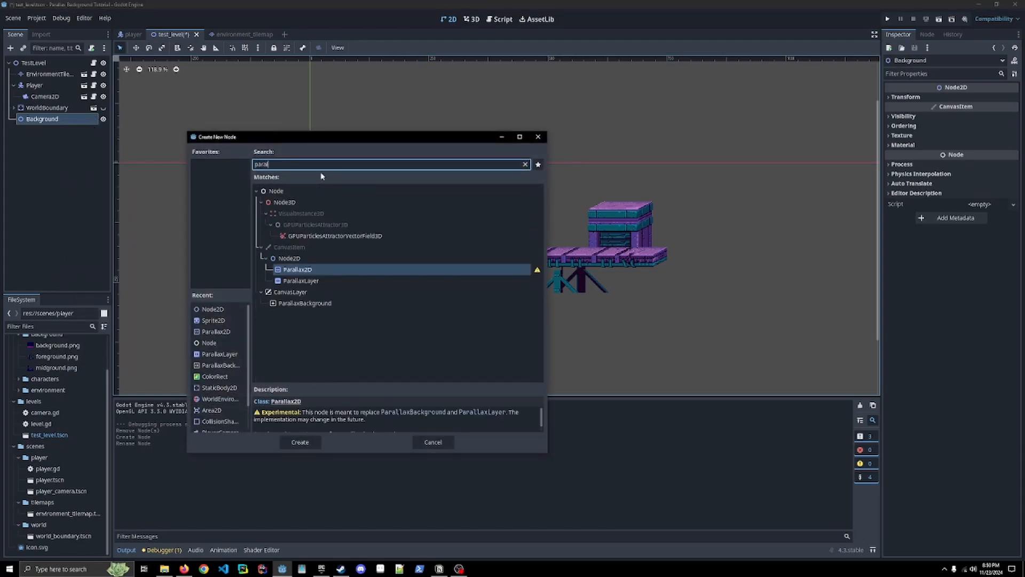
double_click(299, 270)
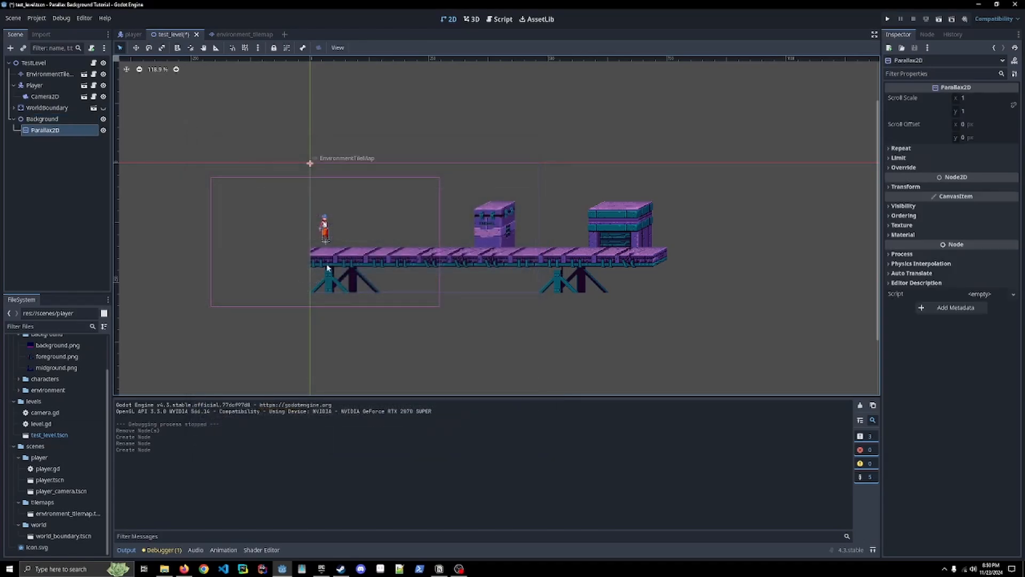
Add a Sprite2D node as a child of the Parallax2D node.
right_click(56, 131)
left_click(75, 133)
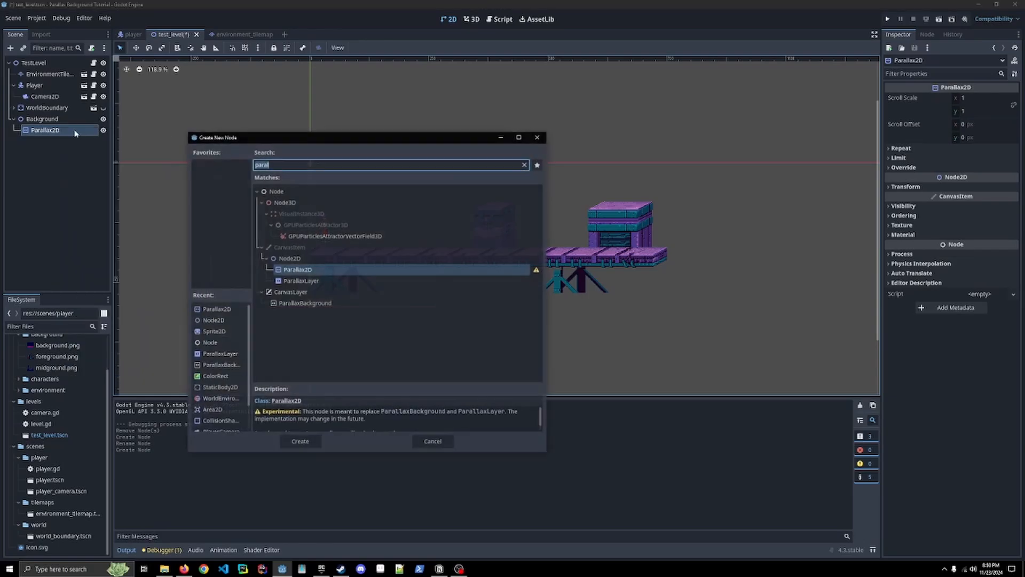
type("sprite")
key("Return")
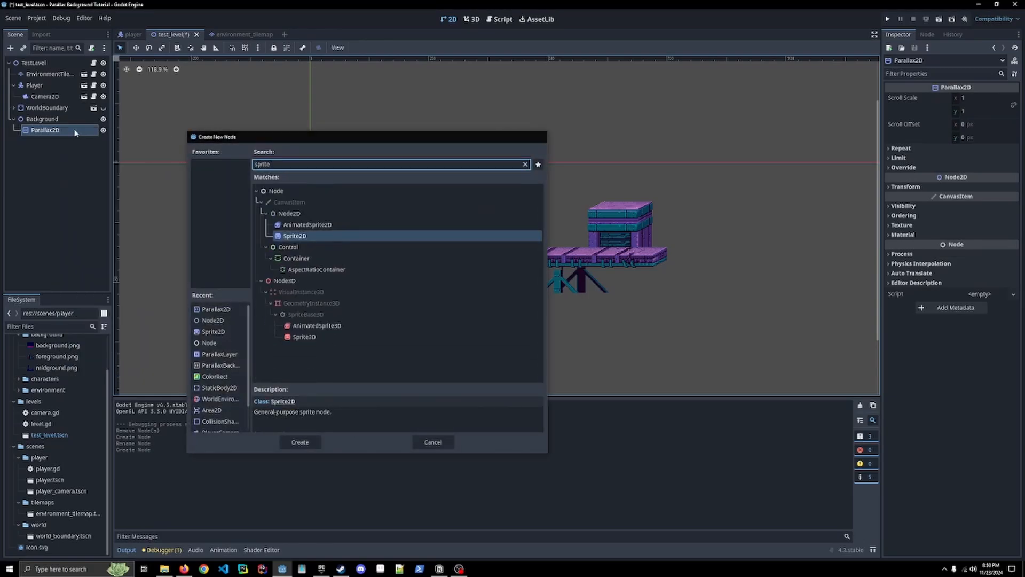
scroll(55, 420, "up", 2)
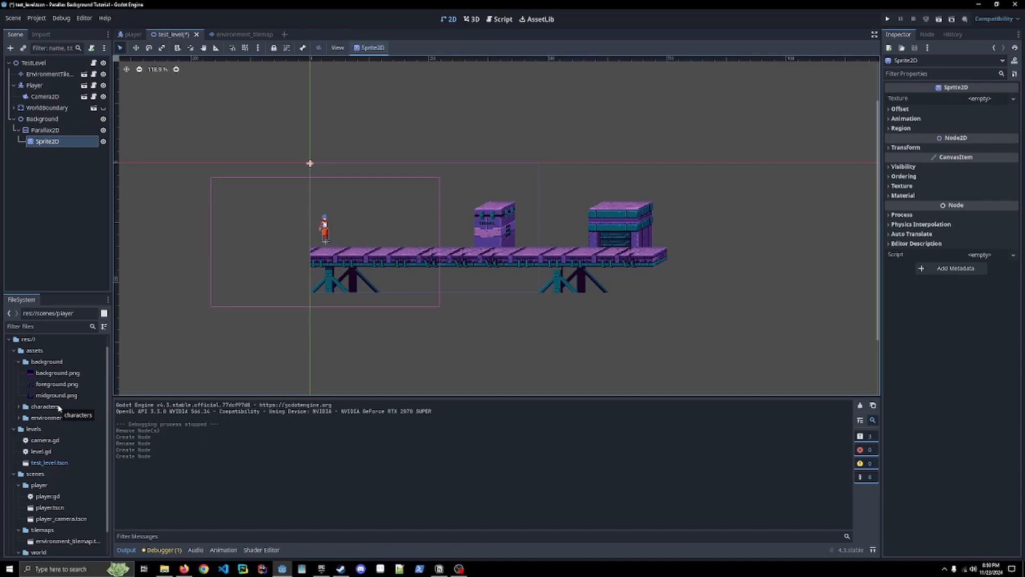
Duplicate the Parallax2D node with its sprite twice, making three parallax layers.
left_click(60, 132)
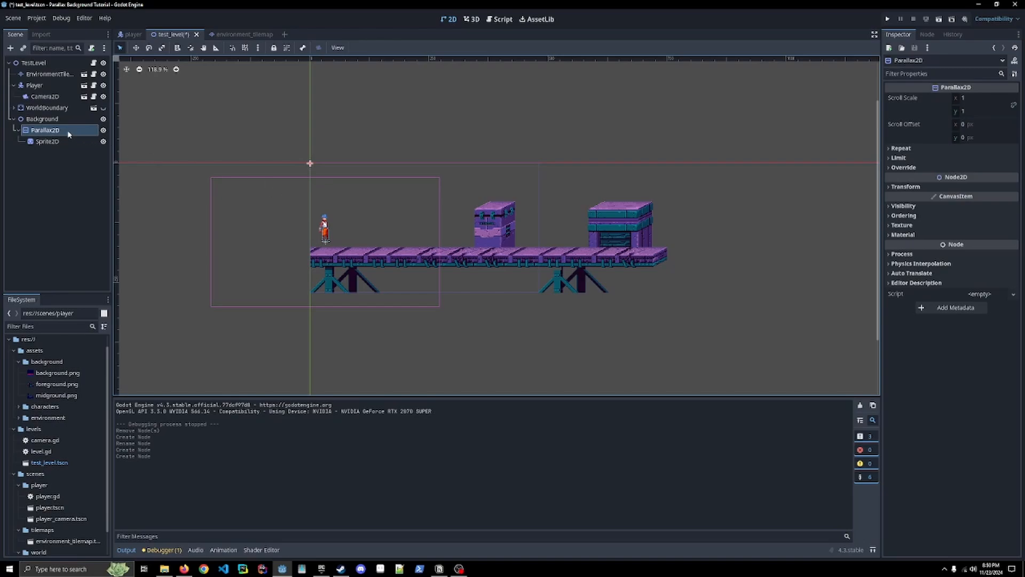
key("ctrl+d")
key("ctrl+d")
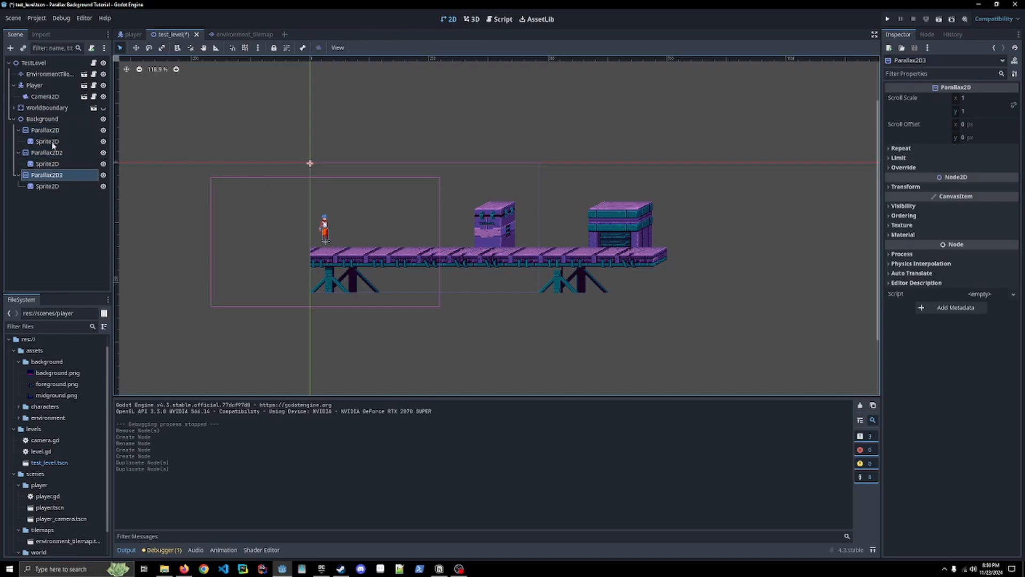
Rename the three Parallax2D nodes, in tree order, as Background, Midground and Foreground.
double_click(59, 132)
type("Background")
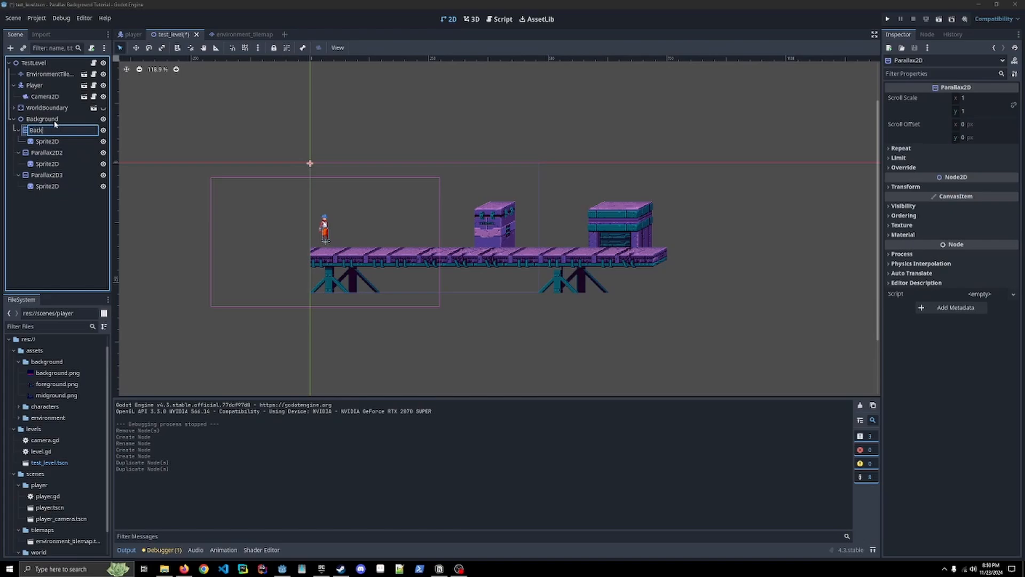
key("Return")
left_click(53, 154)
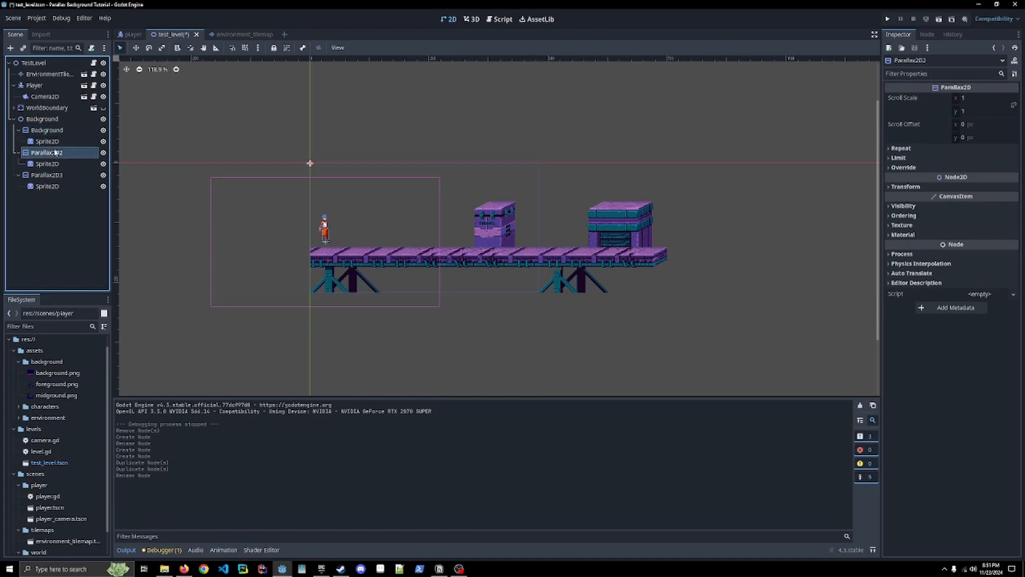
double_click(53, 153)
type("Mi")
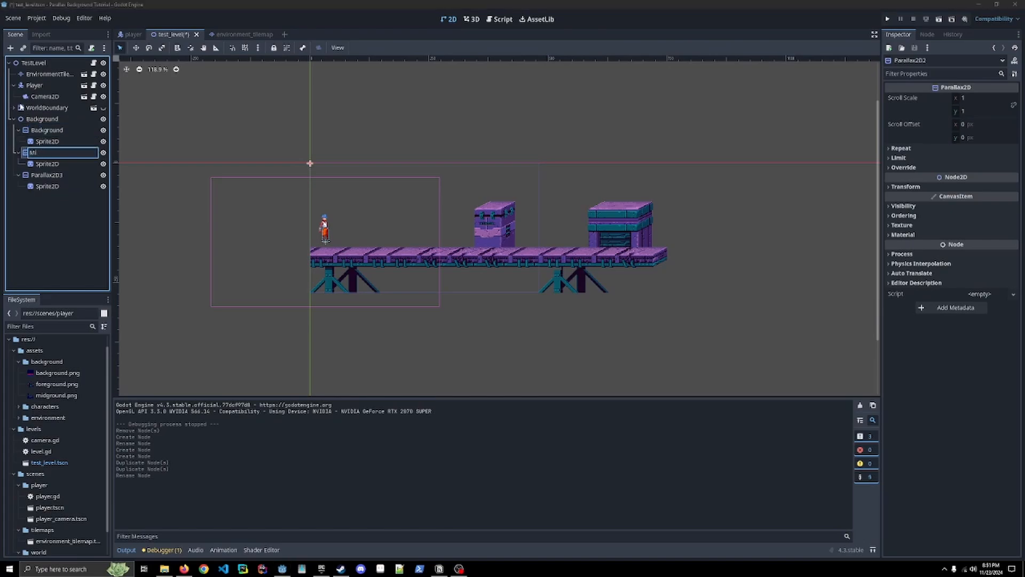
type("dground")
key("Return")
double_click(33, 171)
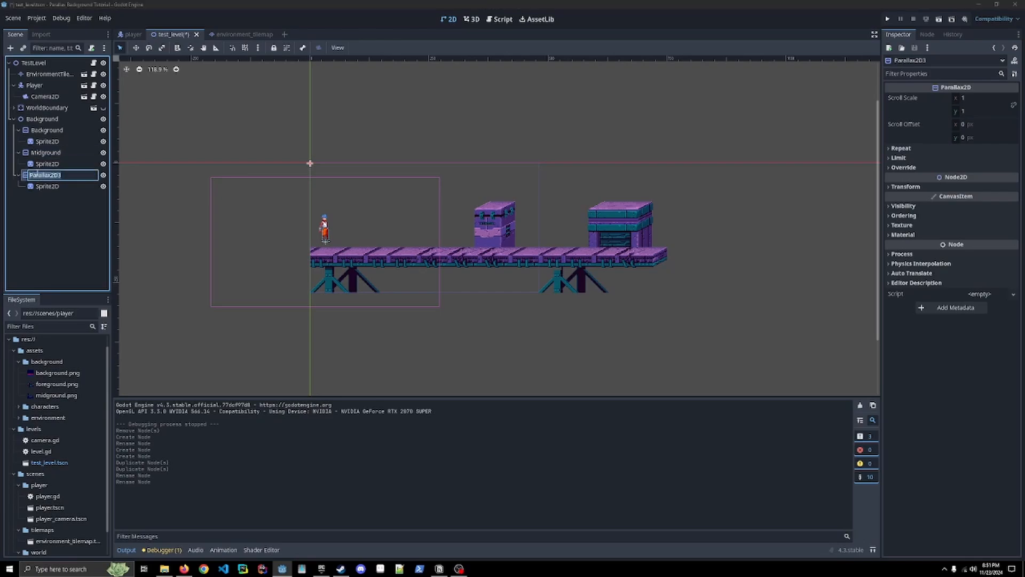
type("Foreground")
key("Return")
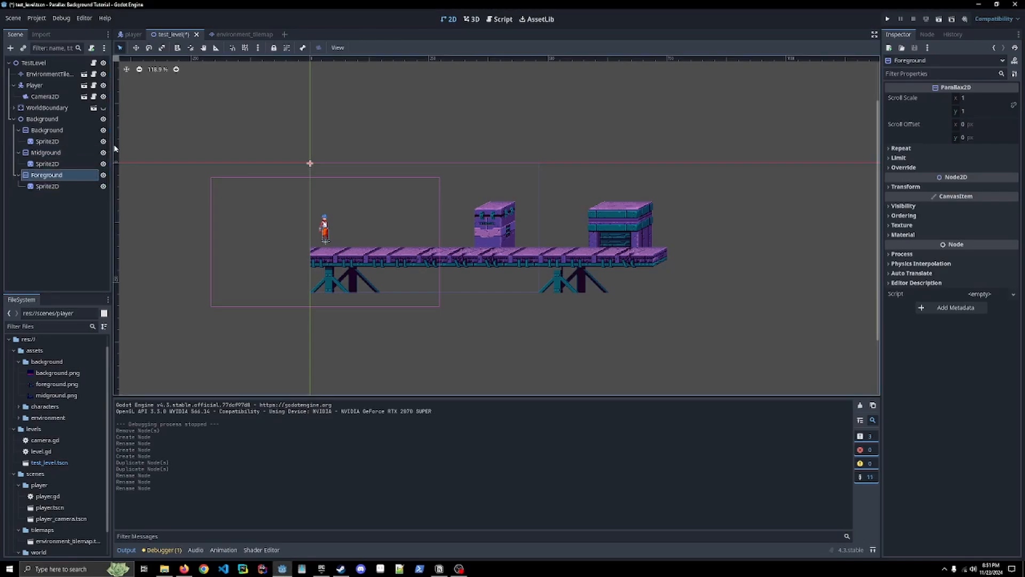
Turn off the Centered offset option for the Sprite2D nodes of the Background and Midground layers.
left_click(48, 130)
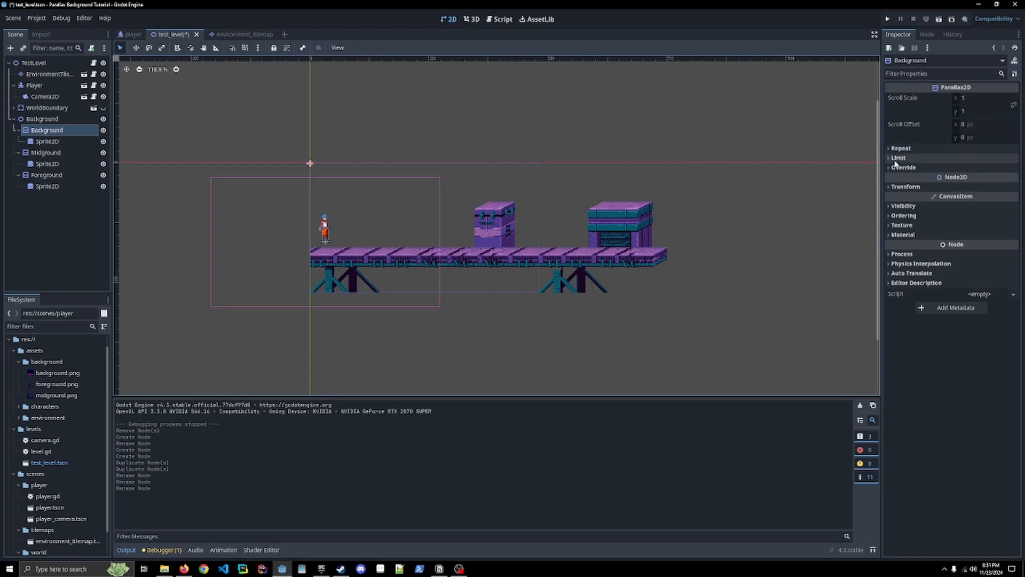
left_click(73, 142)
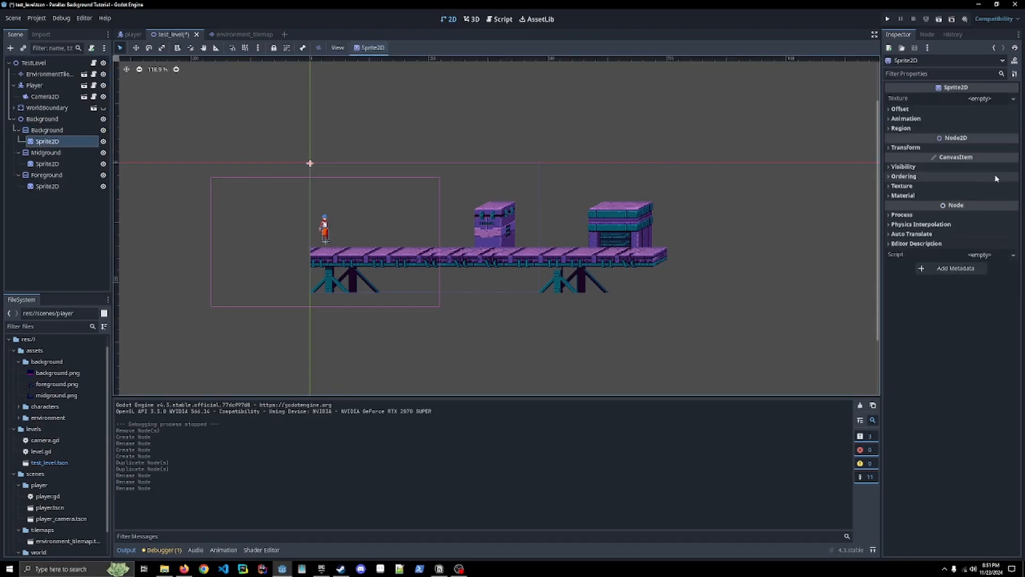
left_click(902, 110)
left_click(959, 120)
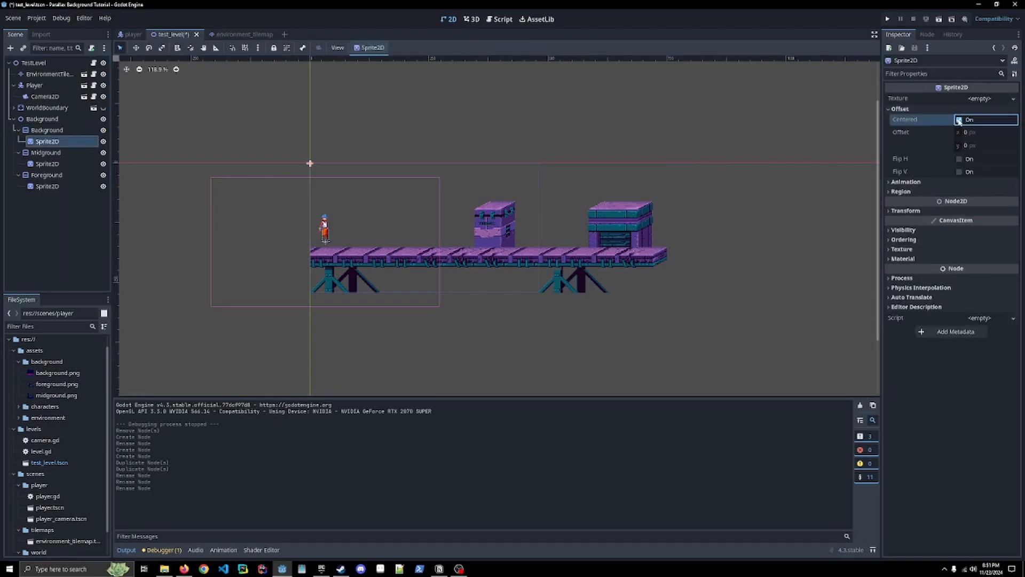
left_click(56, 163)
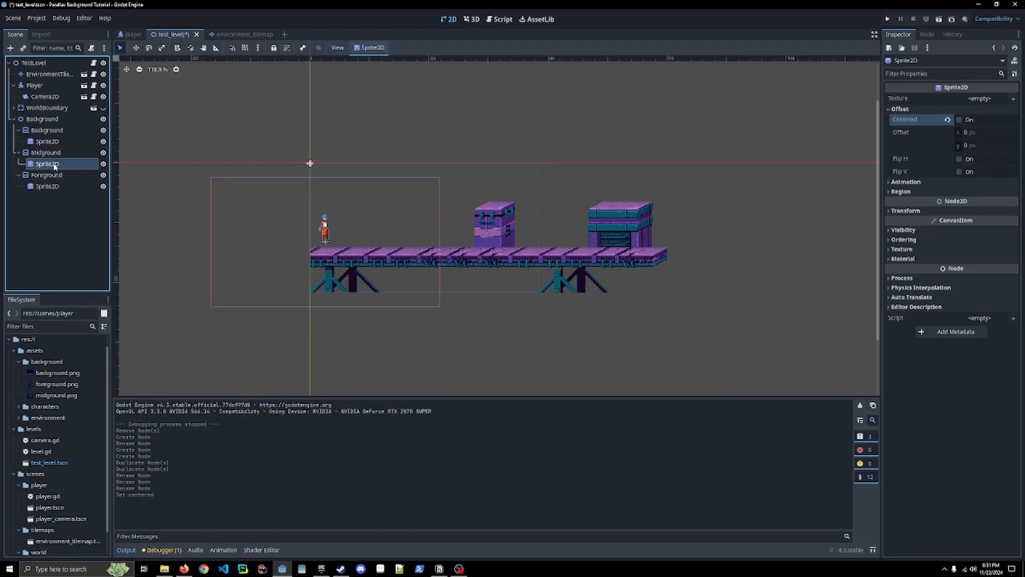
left_click(908, 109)
left_click(959, 119)
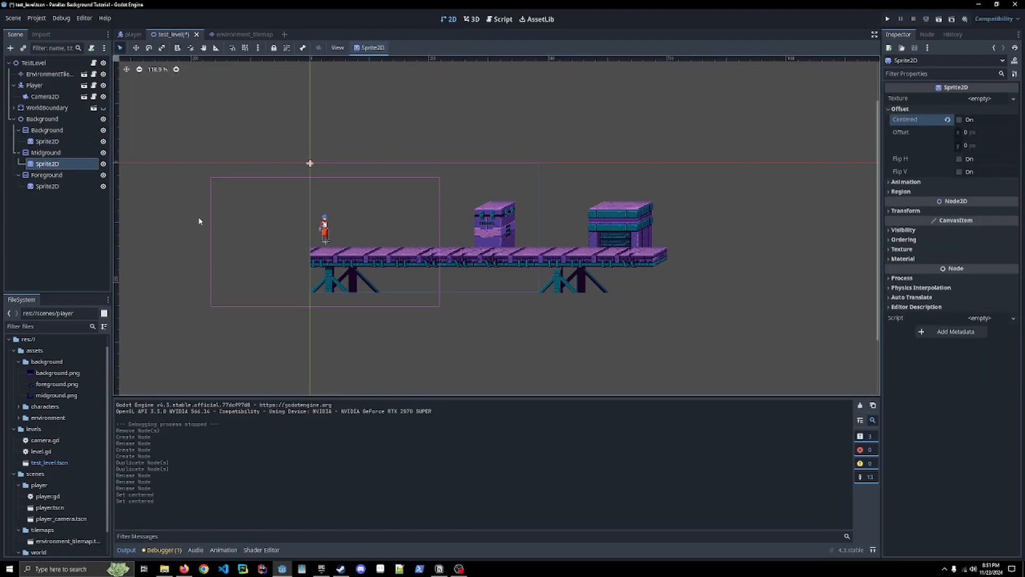
Turn off the Centered offset option for the Foreground layer's Sprite2D and save the scene.
left_click(56, 186)
left_click(903, 109)
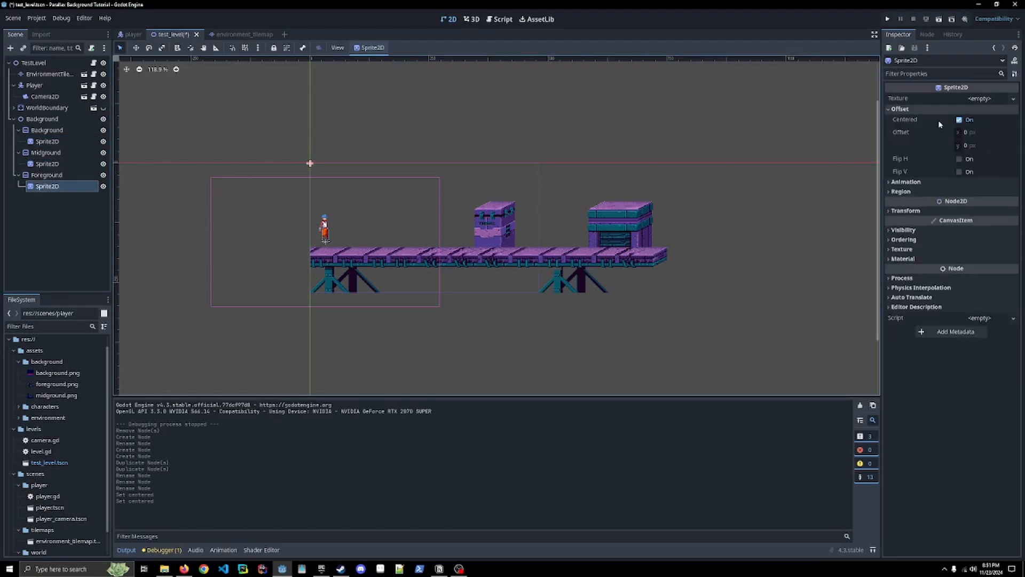
mouse_move(904, 121)
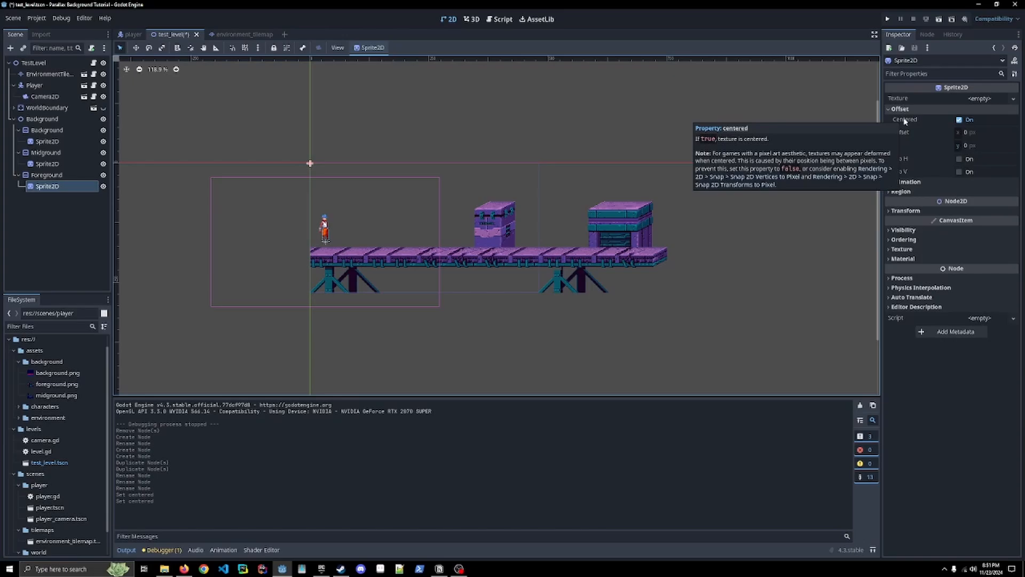
left_click(959, 120)
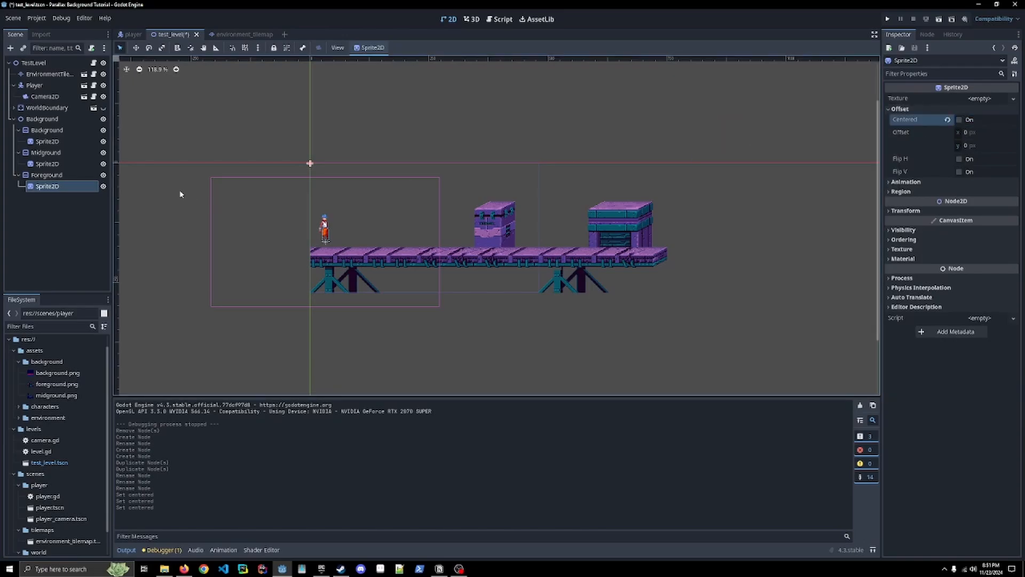
key("ctrl+s")
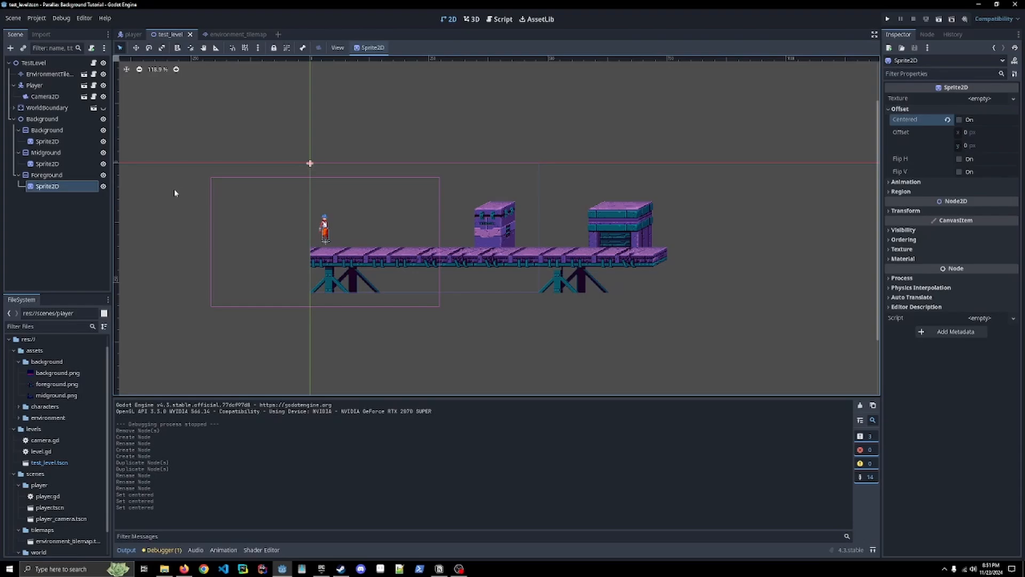
Assign background.png, foreground.png and midground.png as textures to the Sprite2D nodes of the matching parallax layers.
left_click(56, 143)
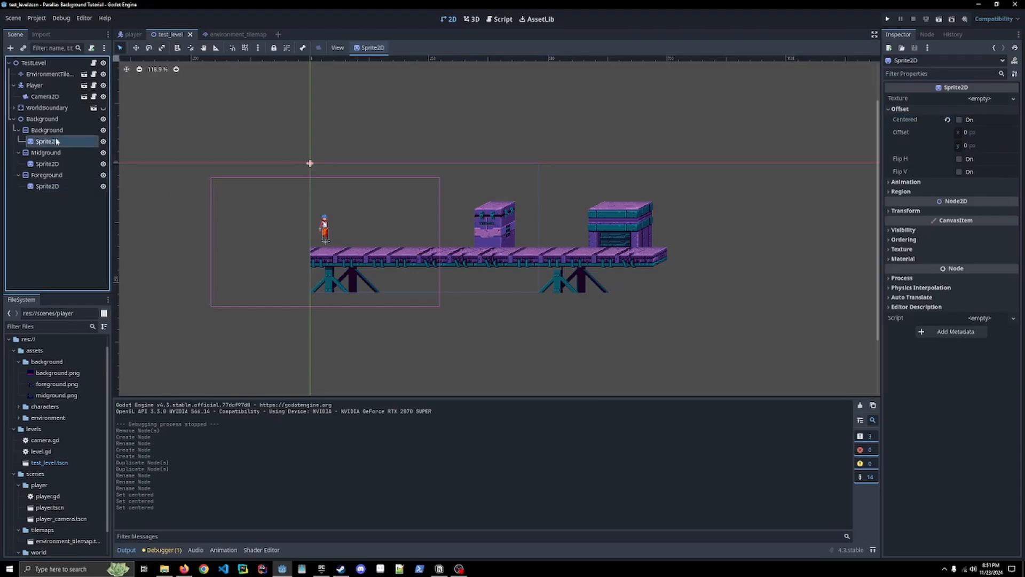
left_click_drag(53, 373, 980, 98)
left_click_drag(52, 385, 48, 188)
left_click_drag(56, 408, 52, 164)
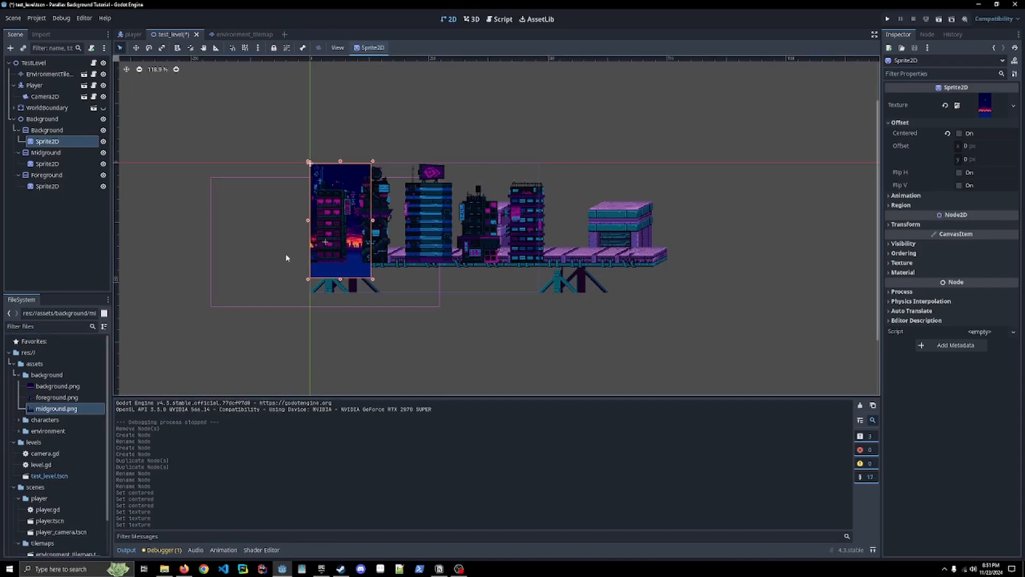
Hide the Midground and Foreground layers and move the parent Background node to the first position under TestLevel.
left_click(103, 153)
left_click(103, 175)
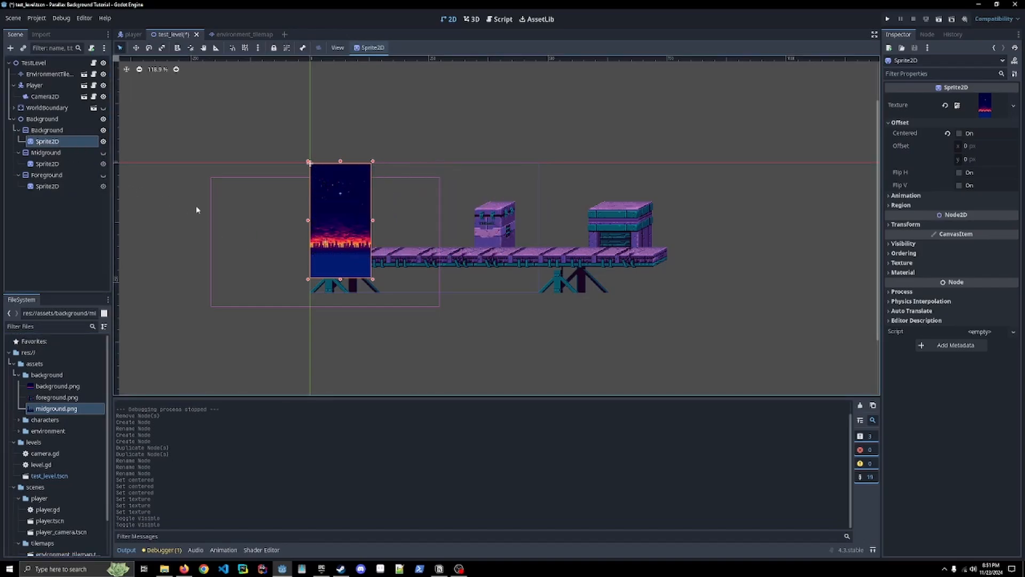
left_click(40, 120)
left_click_drag(41, 119, 41, 70)
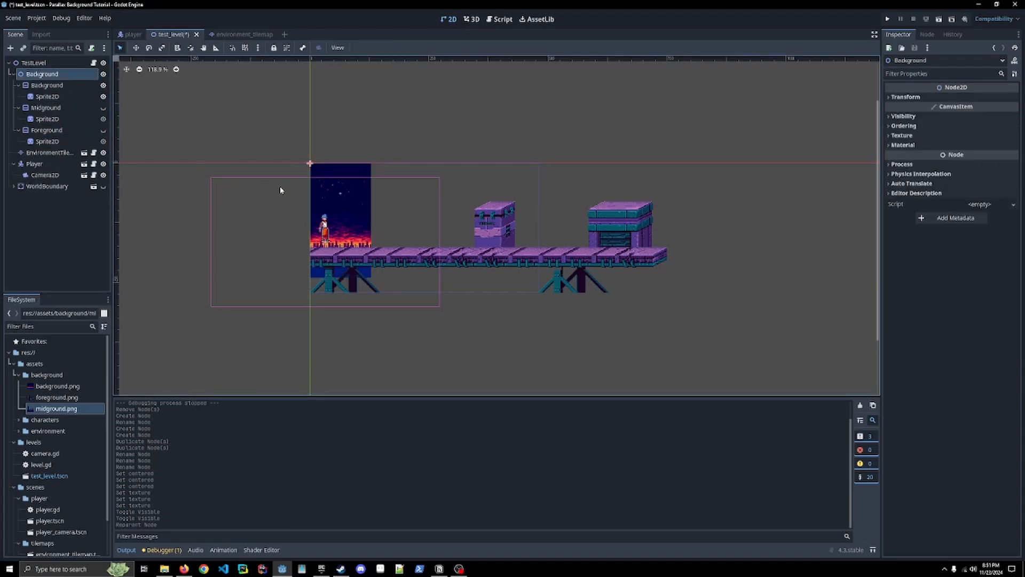
Move the Background layer's sprite straight up to about y = -62 so its lower edge meets the platform surface.
left_click(337, 173)
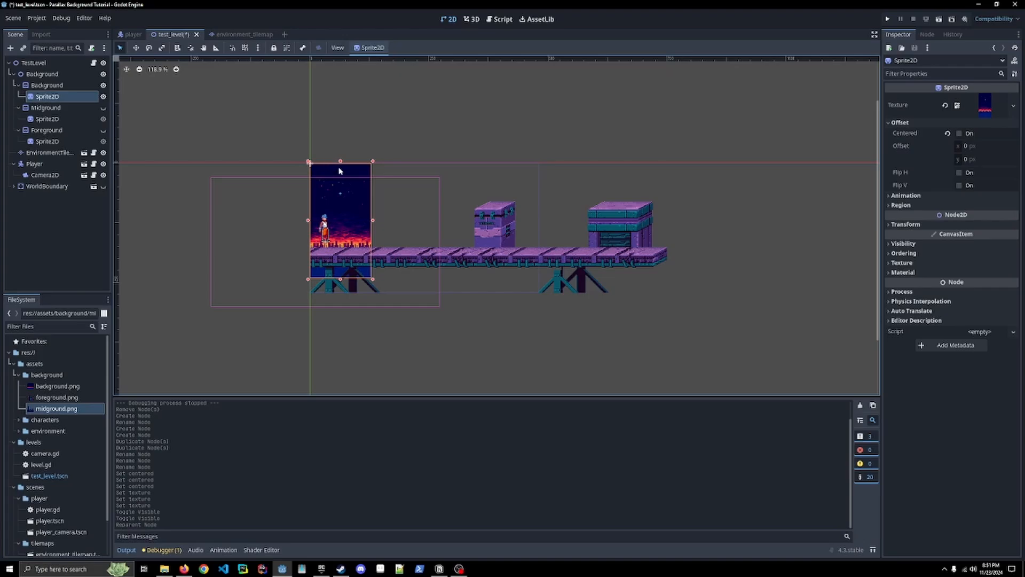
left_click_drag(339, 171, 340, 141)
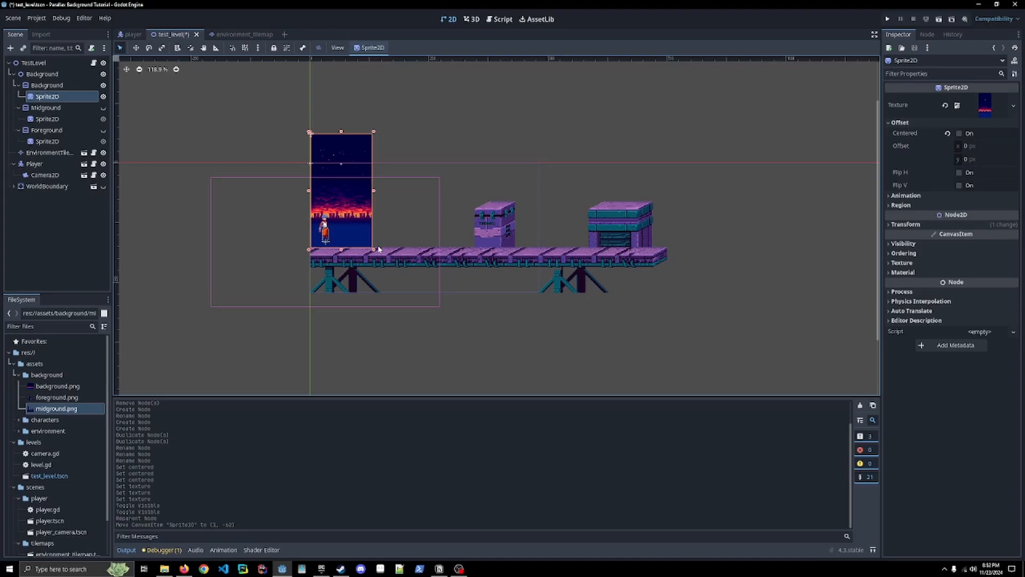
Set the Background parallax layer's horizontal Repeat Size to 128 and its Repeat Times to 4.
left_click(56, 86)
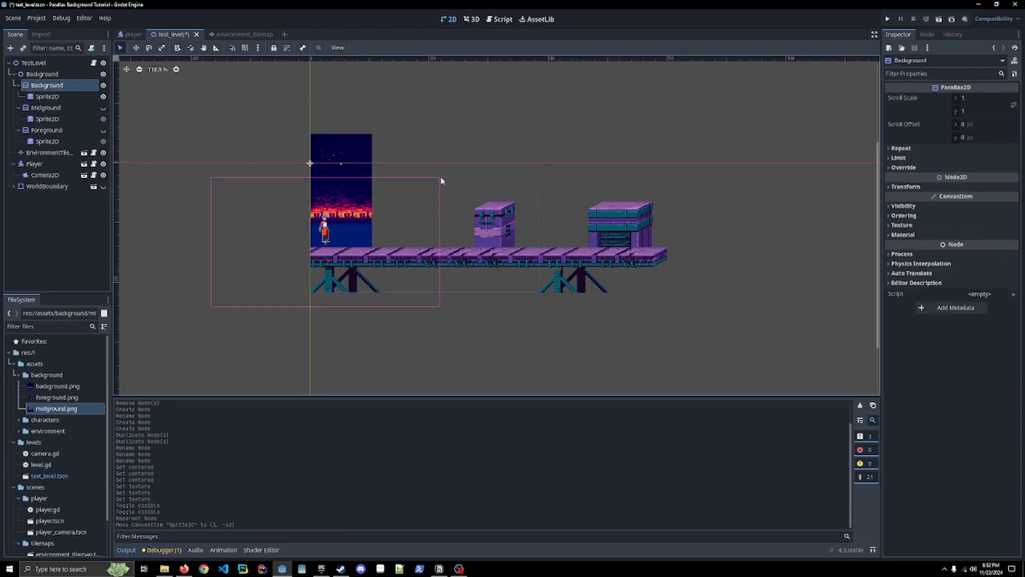
left_click(903, 148)
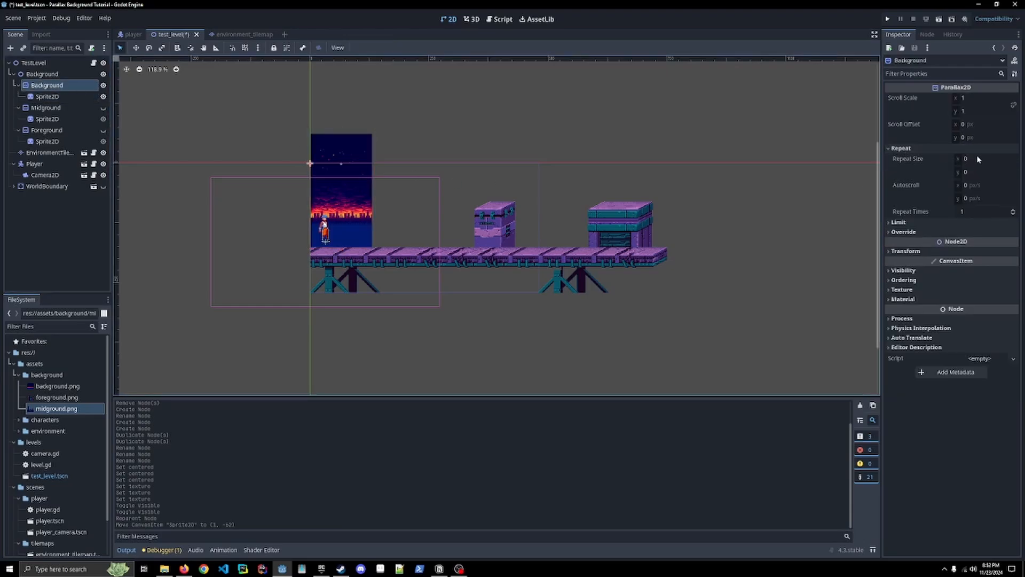
left_click(978, 159)
mouse_move(892, 214)
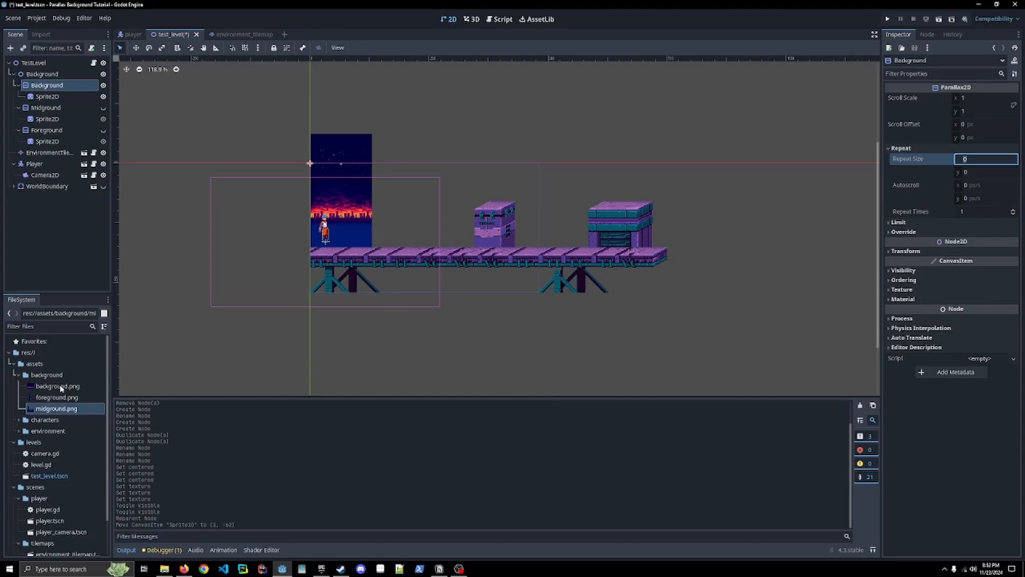
mouse_move(58, 387)
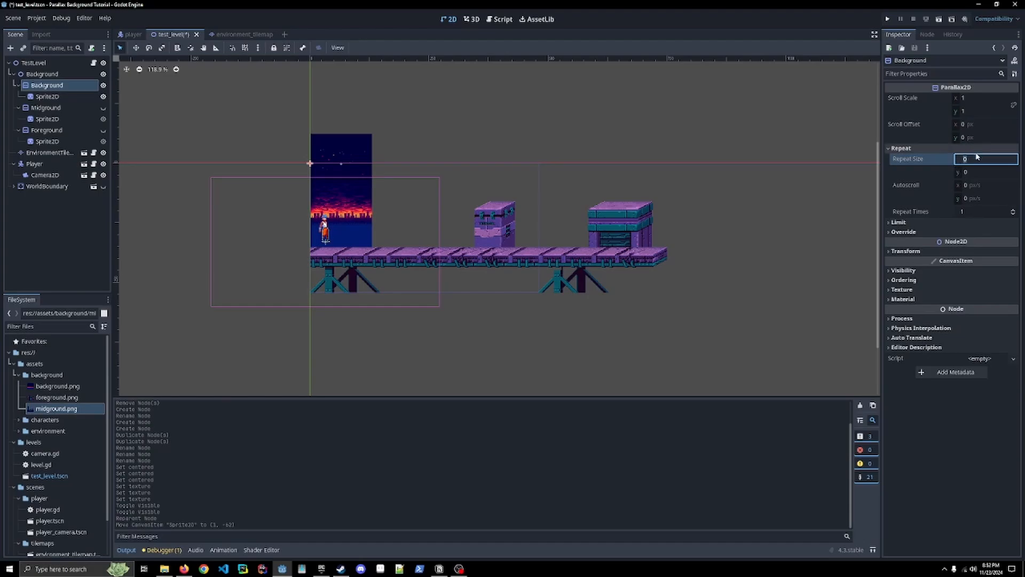
left_click_drag(979, 159, 931, 159)
type("128")
key("Tab")
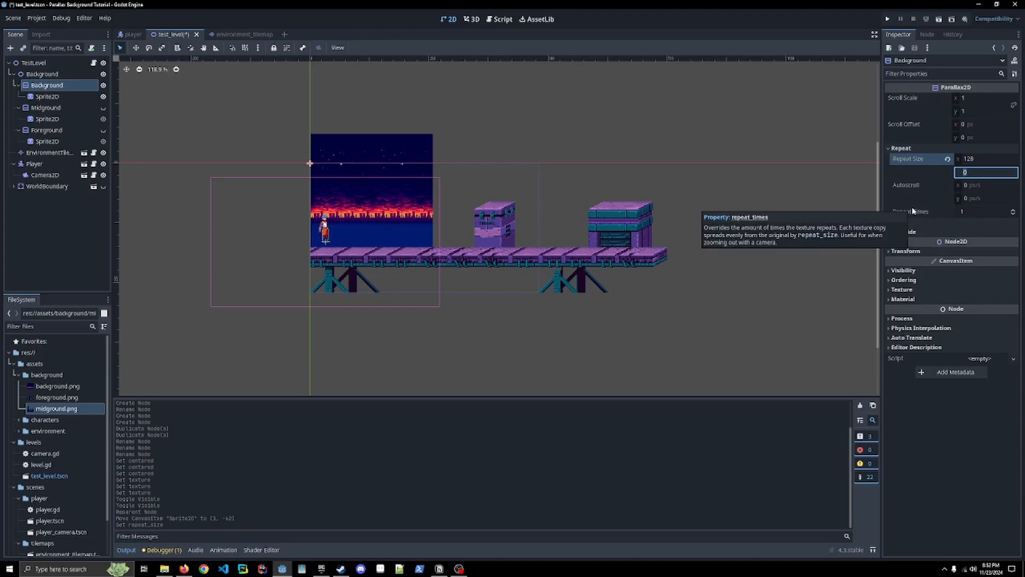
left_click(1012, 211)
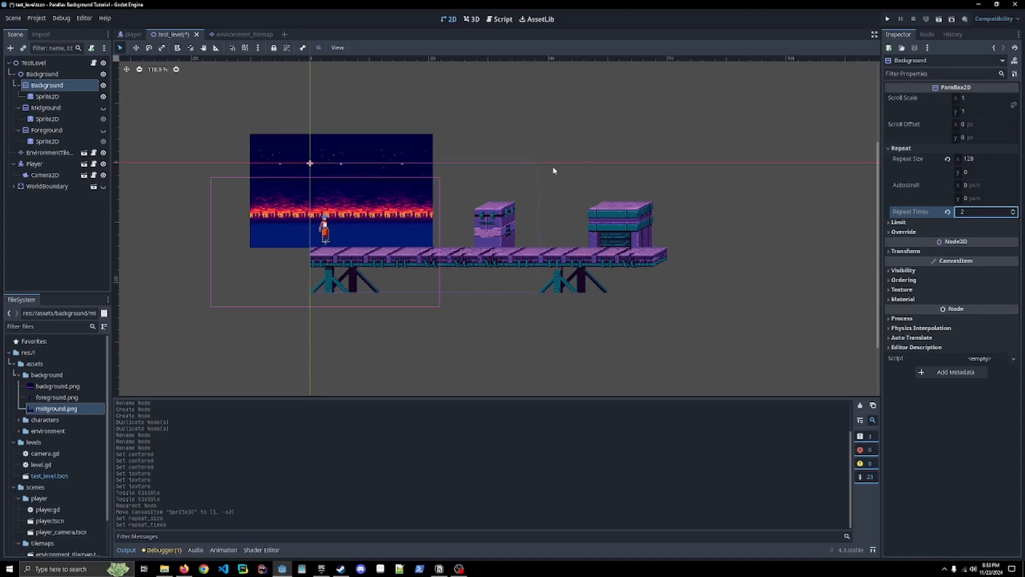
left_click(1014, 210)
left_click(1014, 210)
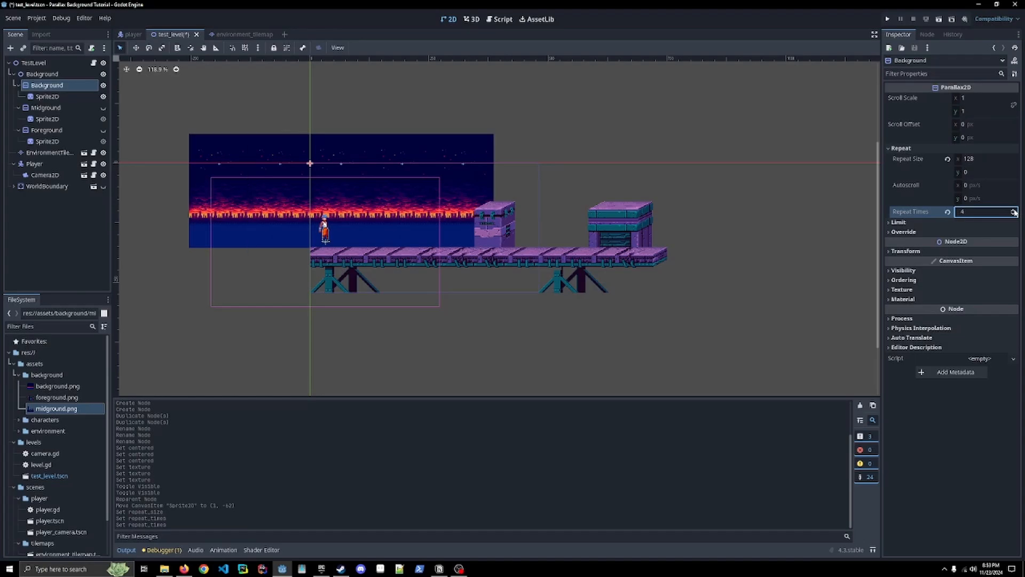
Move the Background layer's sprite right to about (256, -63) so the repeated images start at the level's origin.
left_click(53, 96)
left_click_drag(343, 164, 469, 167)
scroll(390, 216, "up", 5)
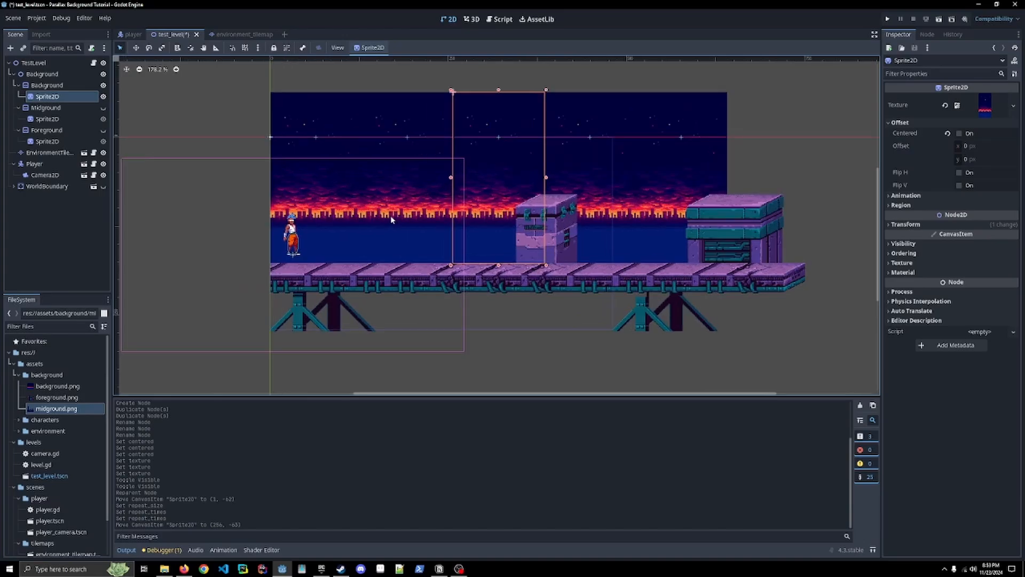
scroll(391, 217, "up", 5)
scroll(393, 213, "down", 6)
scroll(394, 216, "down", 1)
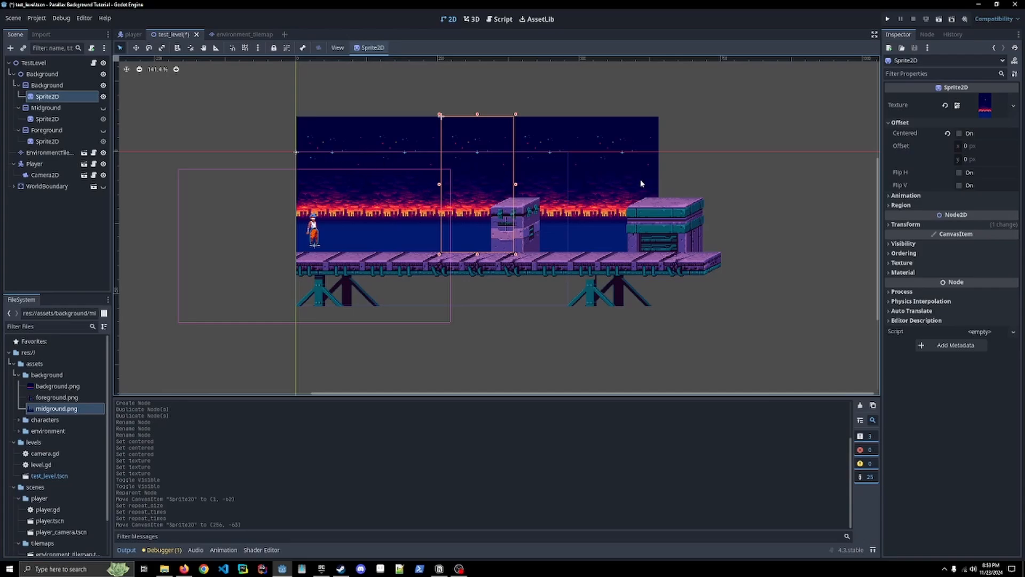
Show the Midground layer and move its sprite down to about y = 51, resting on the platform.
left_click(104, 109)
left_click_drag(343, 224, 351, 236)
scroll(342, 237, "up", 3)
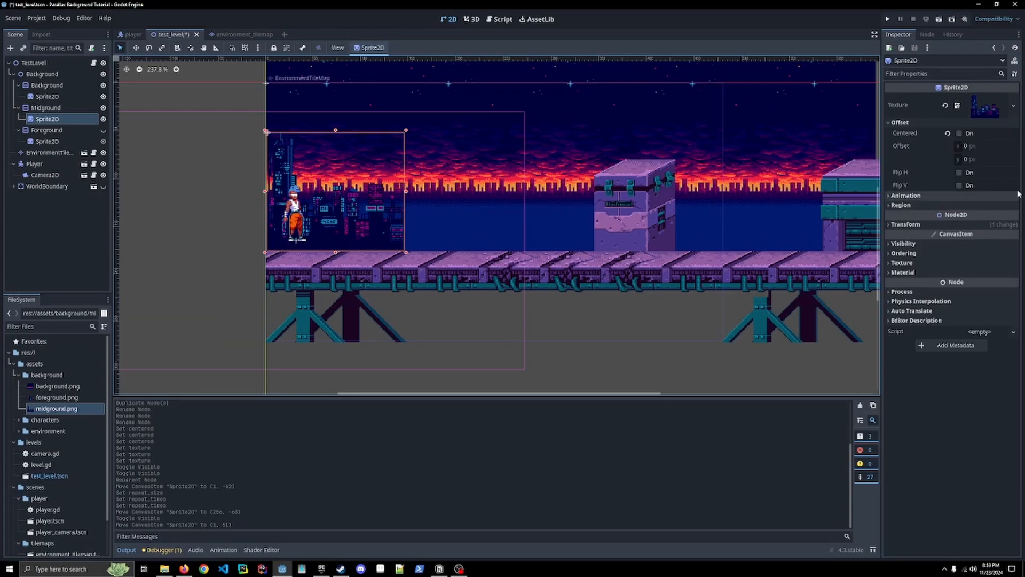
Set the Midground parallax layer's horizontal Repeat Size to 144 and its Repeat Times to 4.
left_click(56, 109)
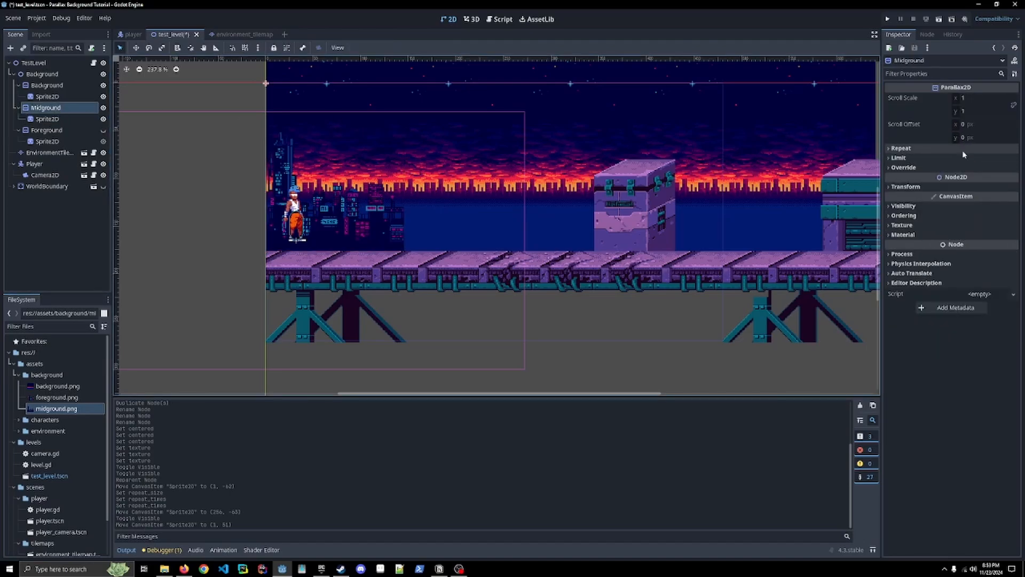
left_click(910, 150)
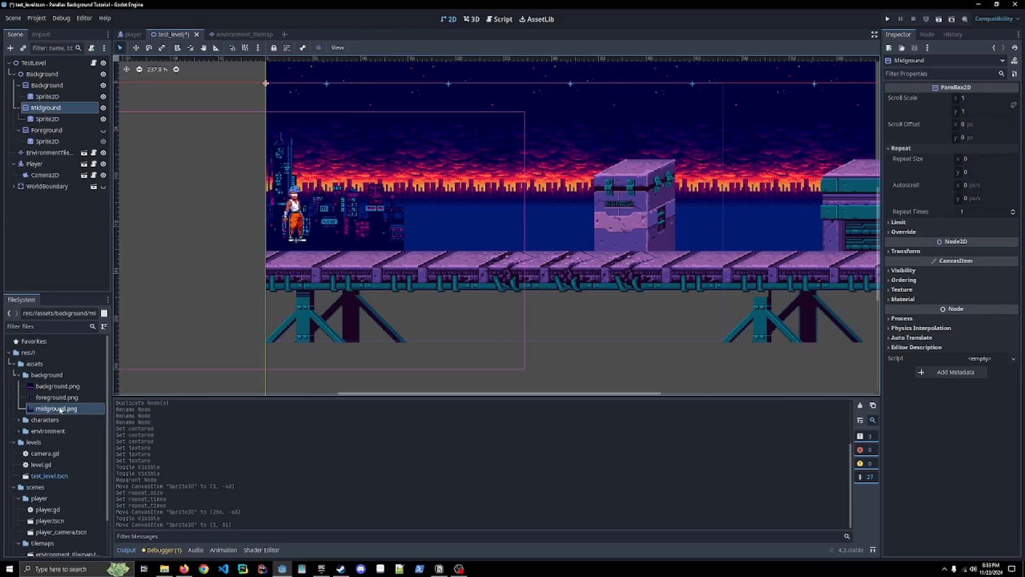
mouse_move(60, 409)
left_click(981, 158)
type("1")
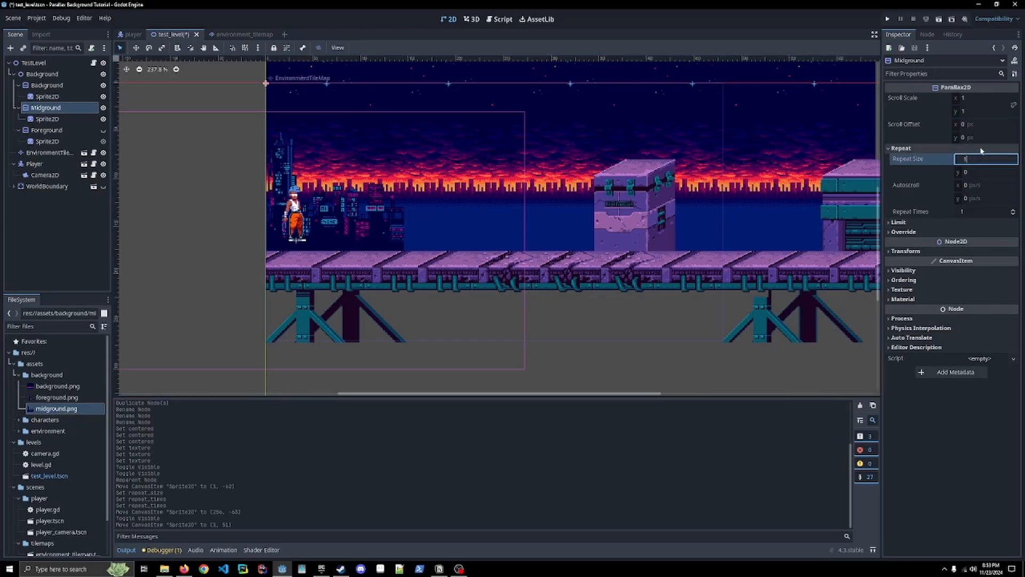
type("44")
key("Tab")
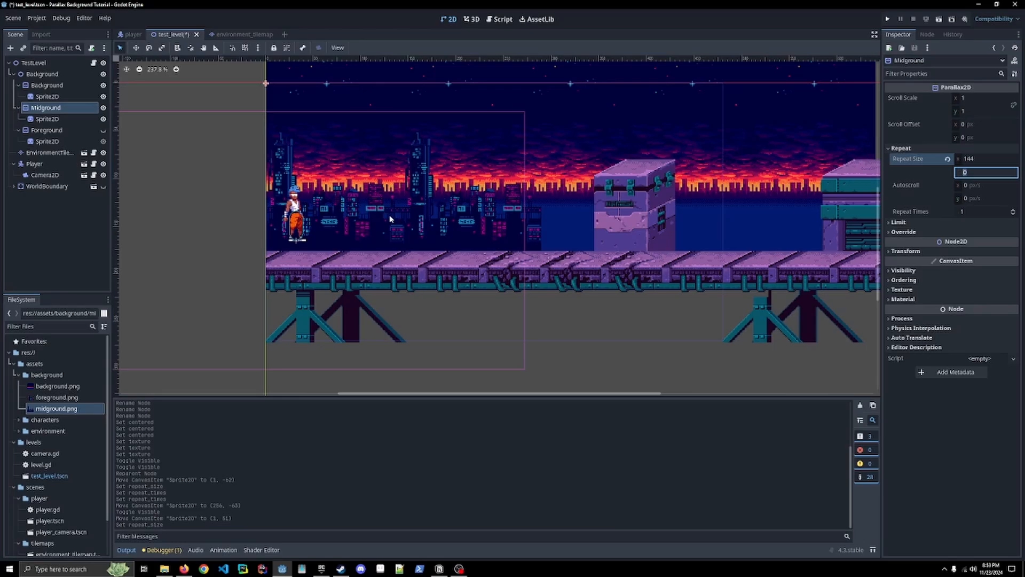
scroll(686, 185, "down", 5)
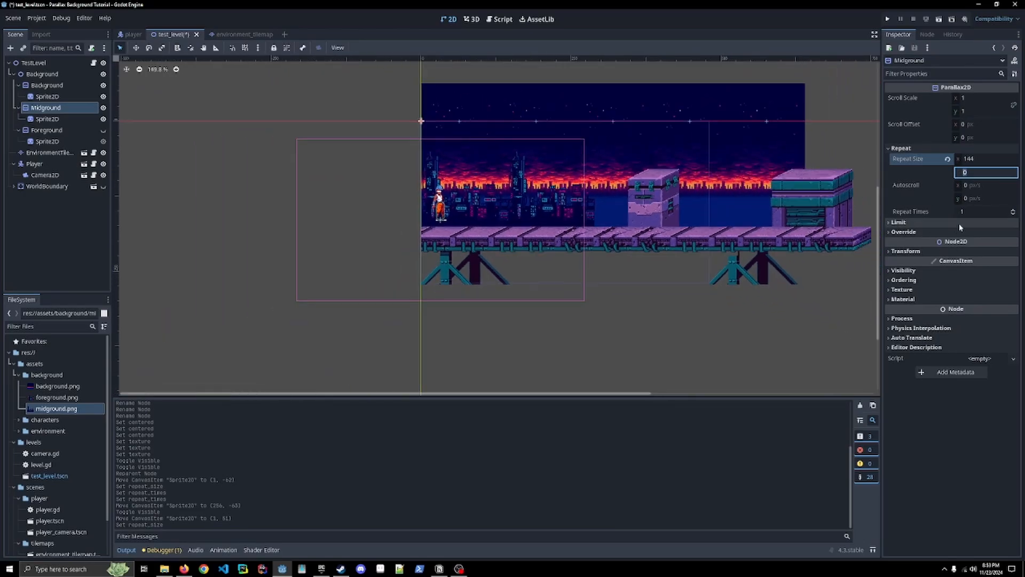
double_click(1014, 212)
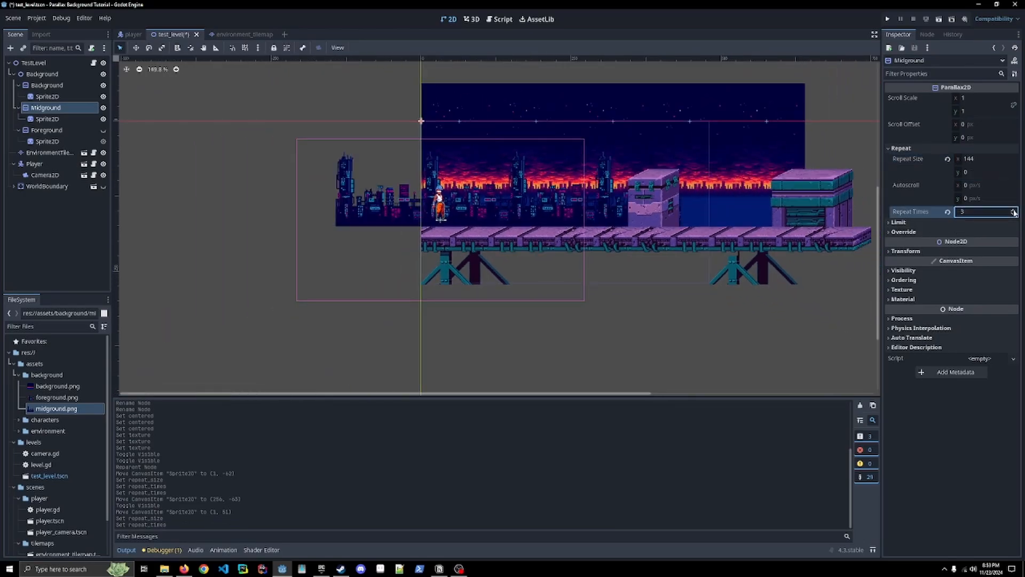
Move the Midground layer's sprite right to about (288, 50).
left_click(467, 199)
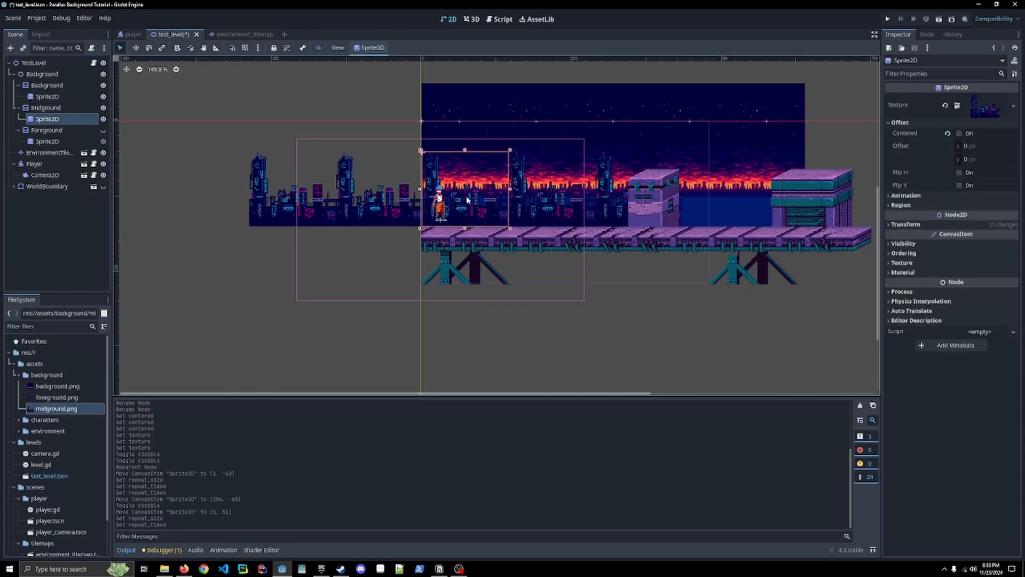
left_click_drag(468, 200, 646, 197)
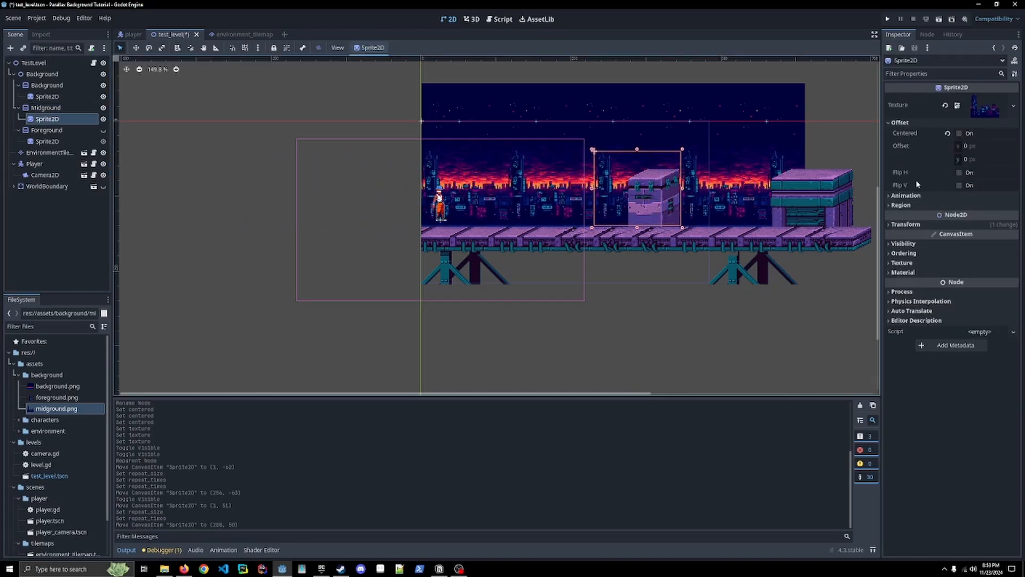
Reduce the Midground layer's Repeat Times to 3 and move its sprite to about (144, 52), aligning the repeats with the level's start.
left_click(47, 108)
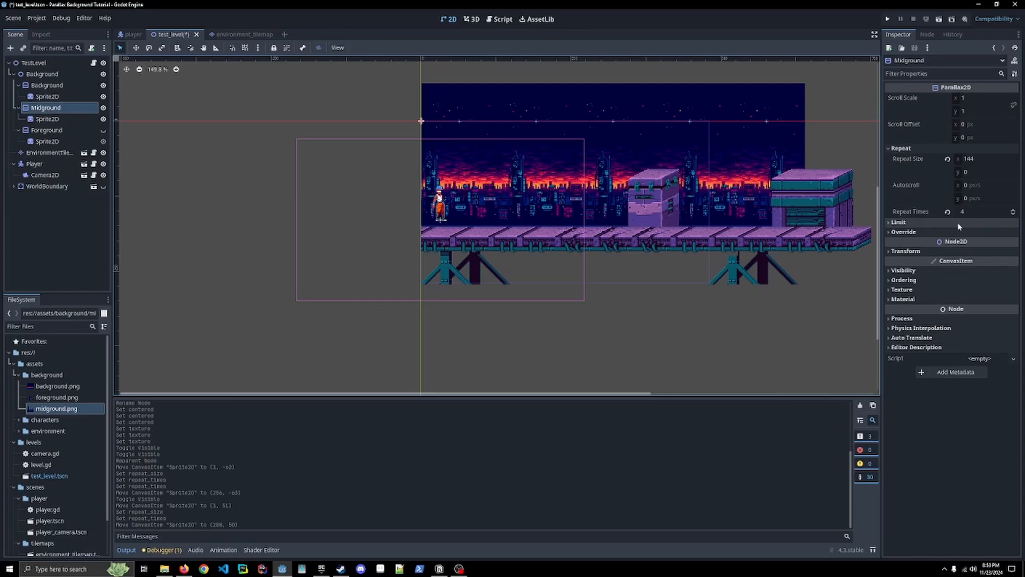
left_click(1014, 215)
left_click(80, 118)
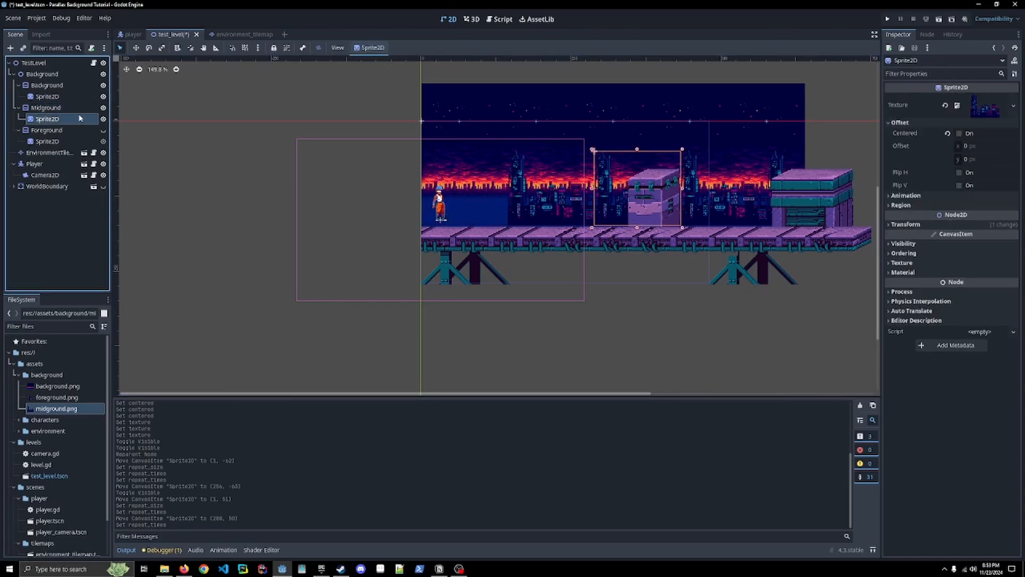
left_click_drag(621, 213, 531, 211)
scroll(445, 212, "up", 4)
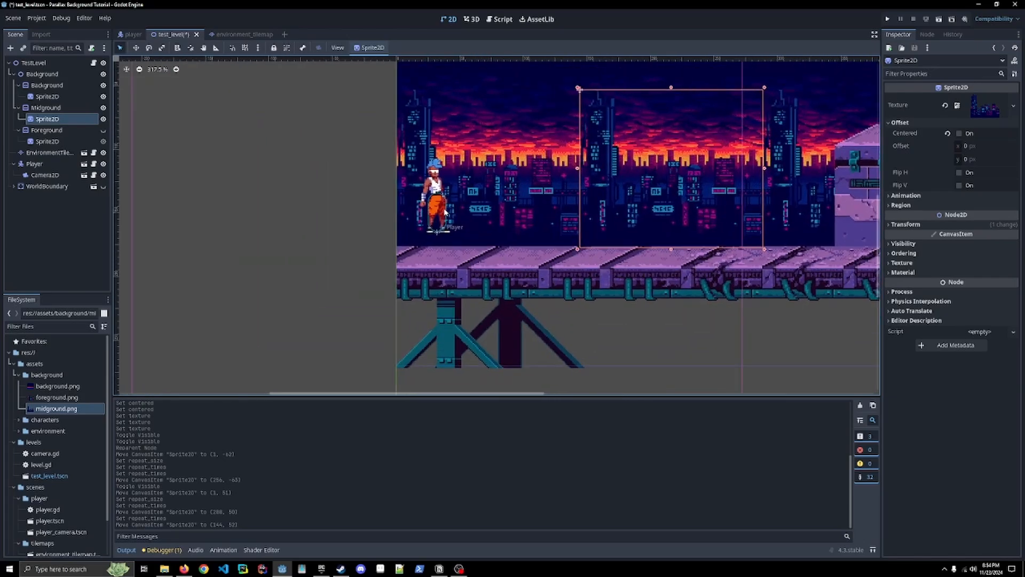
scroll(623, 215, "down", 5)
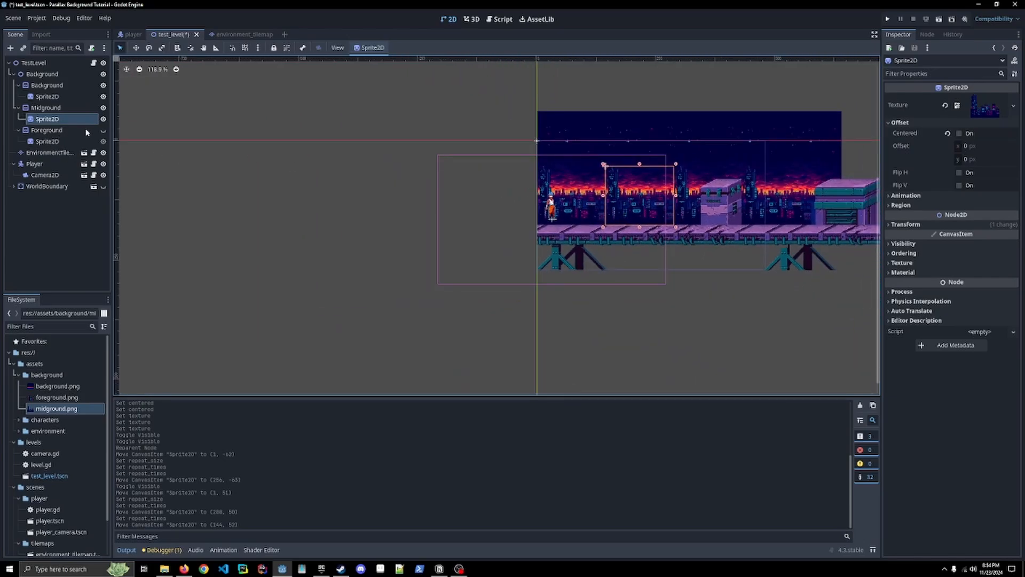
Show the Foreground layer and set its horizontal Repeat Size to 500.
left_click(103, 129)
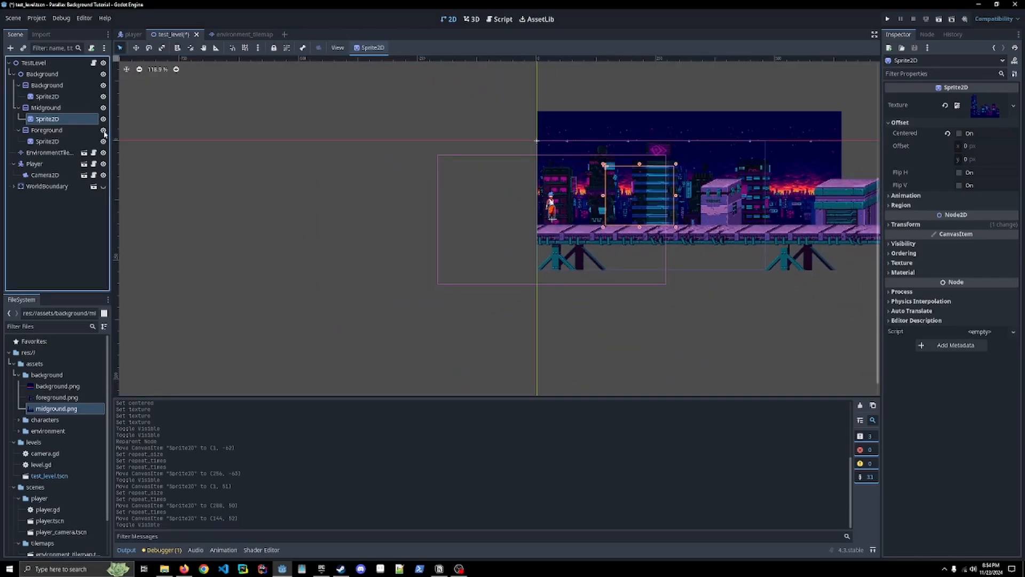
left_click(53, 130)
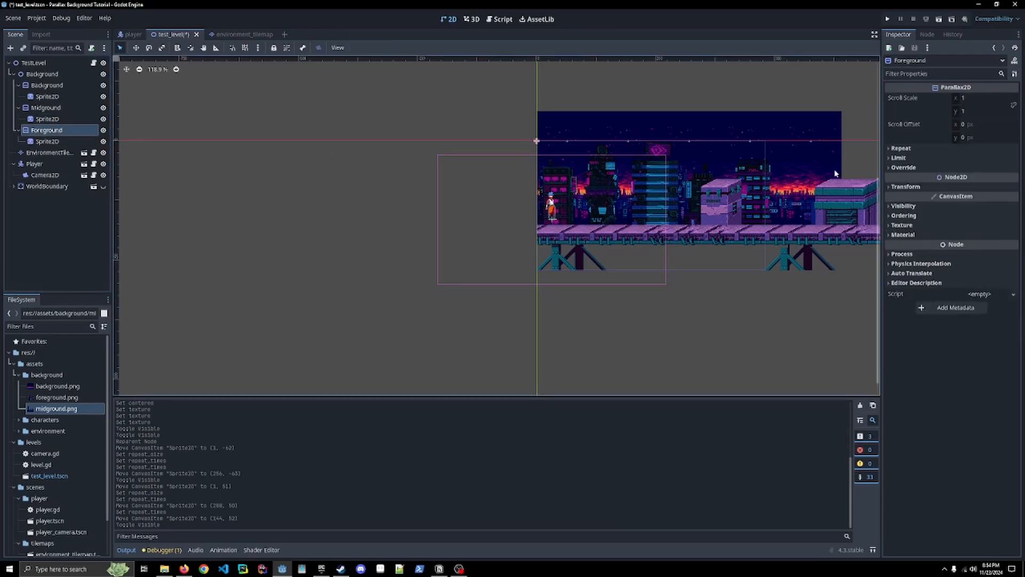
left_click(926, 148)
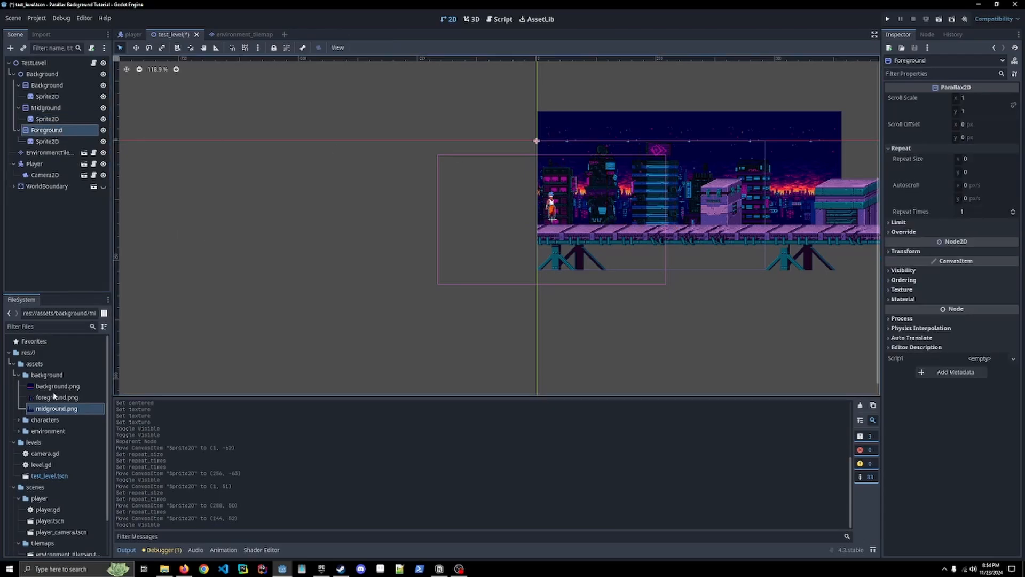
mouse_move(55, 400)
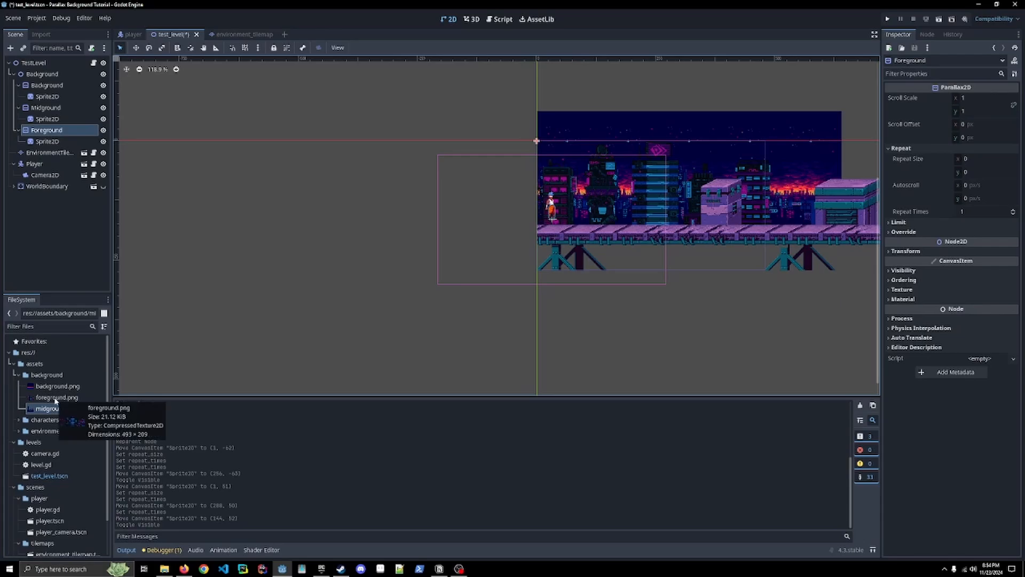
left_click(975, 160)
type("500")
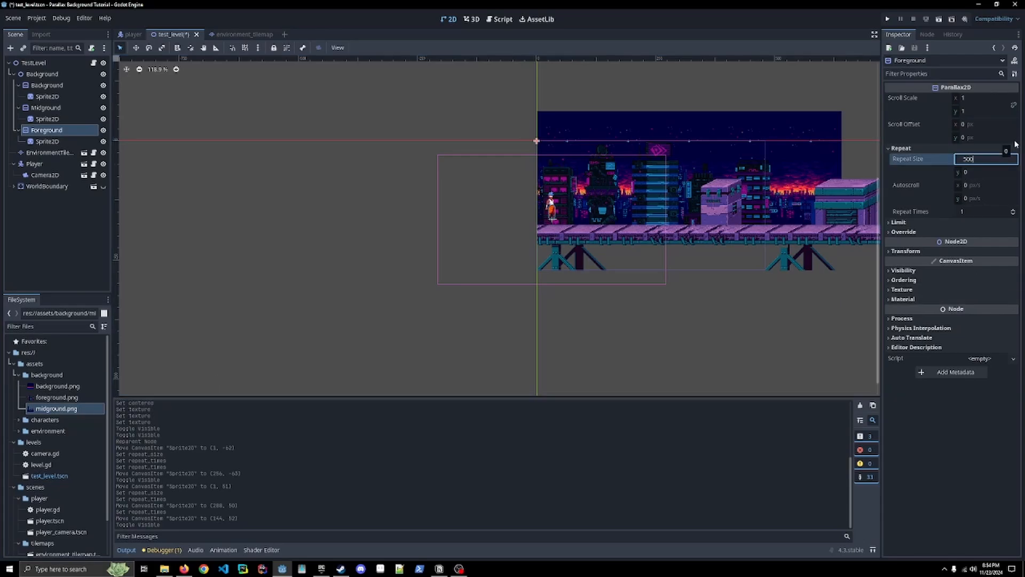
key("Tab")
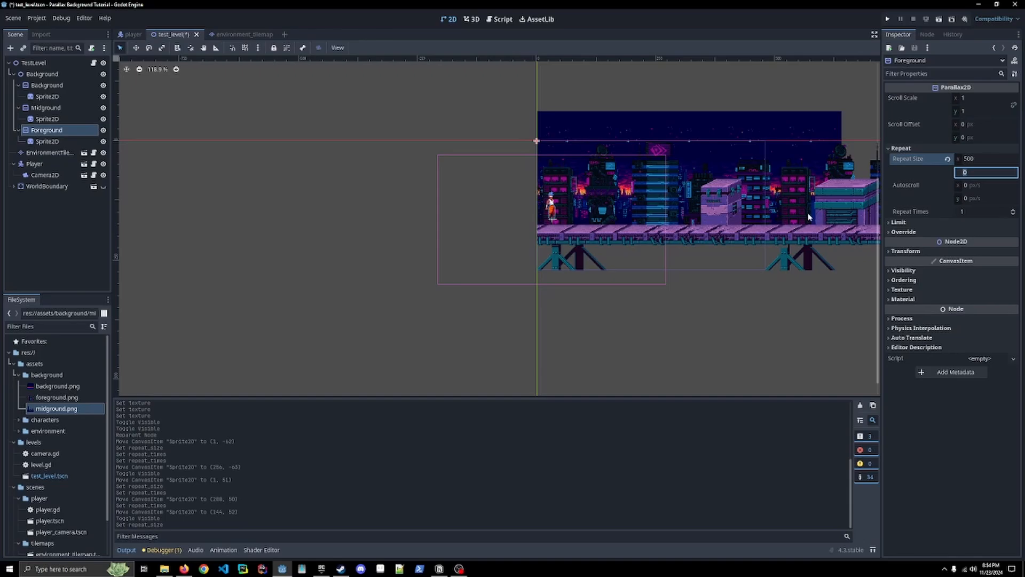
middle_click_drag(789, 205, 631, 200)
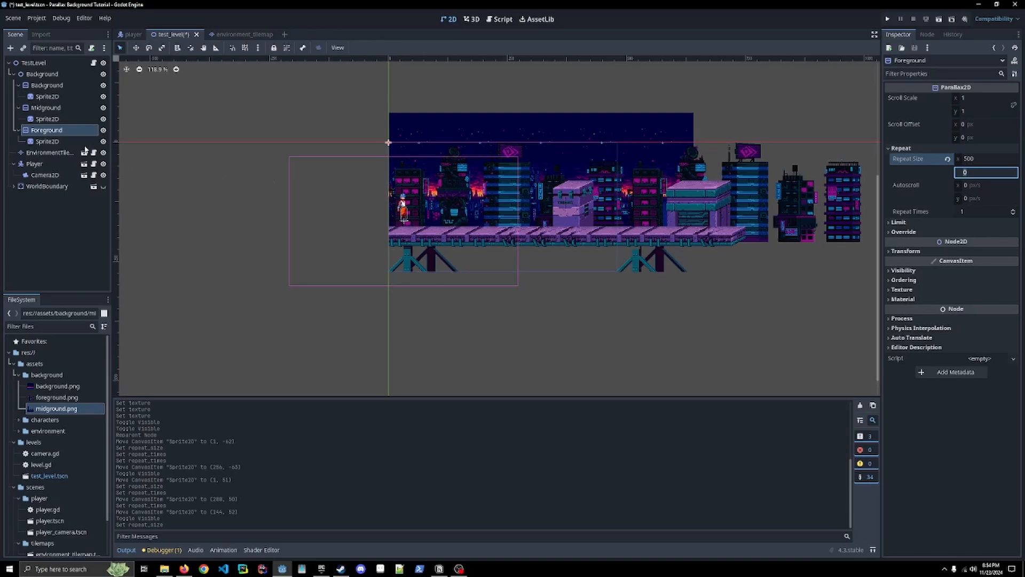
Move the Foreground layer's sprite up to about (0, -30), keeping it aligned with the level's start.
left_click(54, 141)
scroll(529, 205, "up", 3)
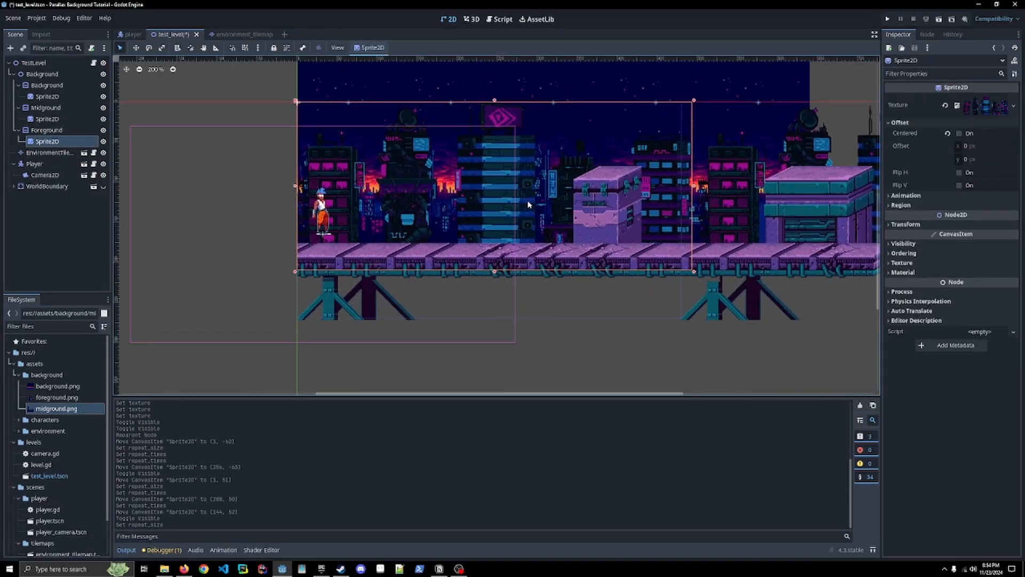
left_click(537, 200)
left_click(56, 142)
left_click(682, 123)
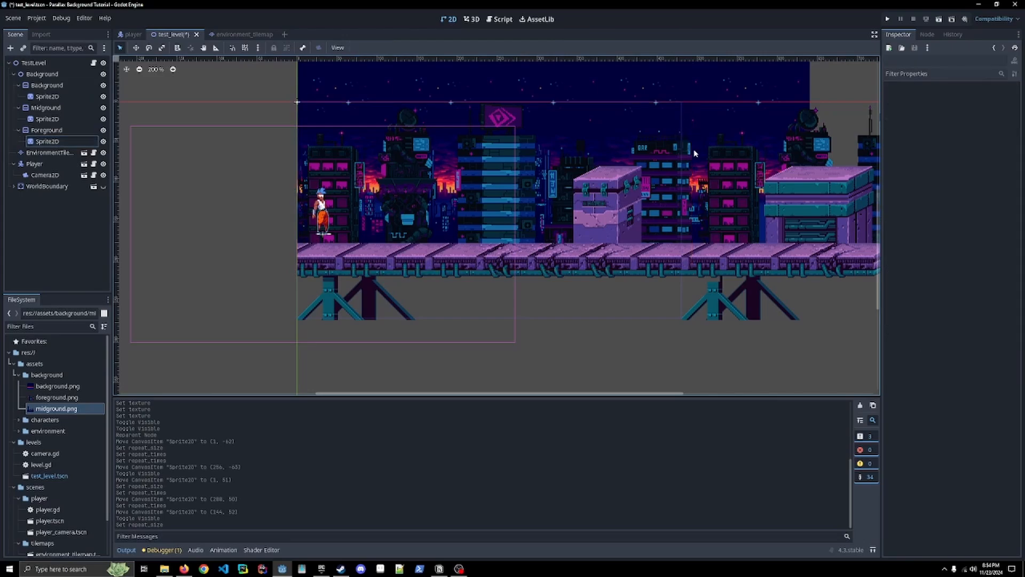
left_click(53, 141)
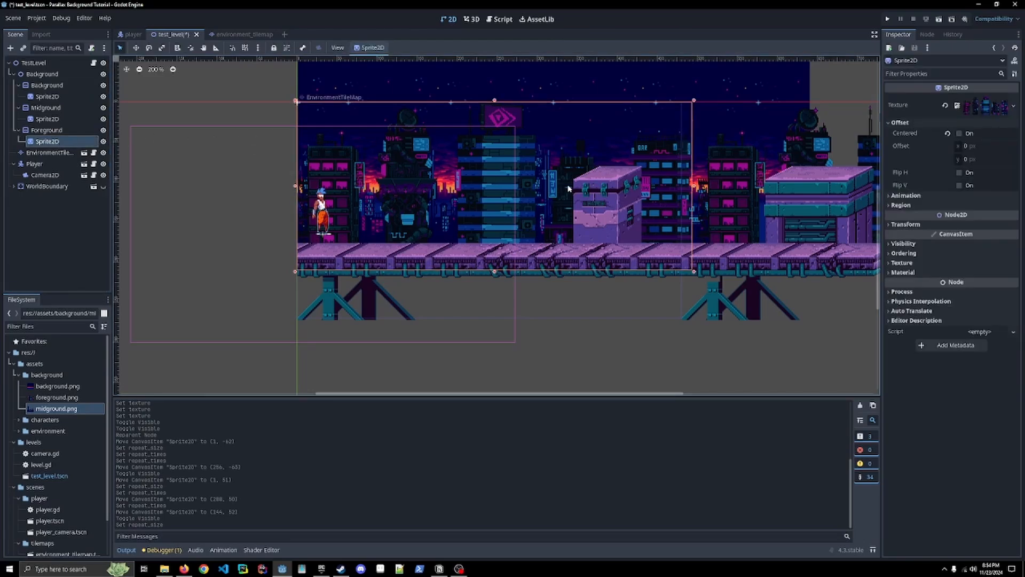
left_click_drag(496, 226, 495, 204)
scroll(548, 270, "down", 10)
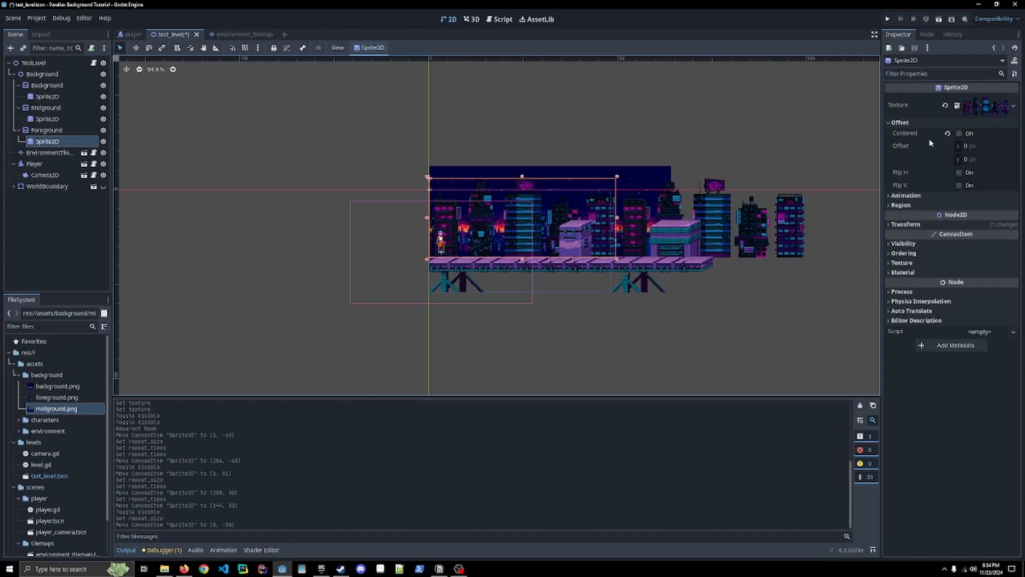
Save the level and test-run the project, walking the character in both directions past the repeating backgrounds, then close the game.
key("ctrl+s")
key("F5")
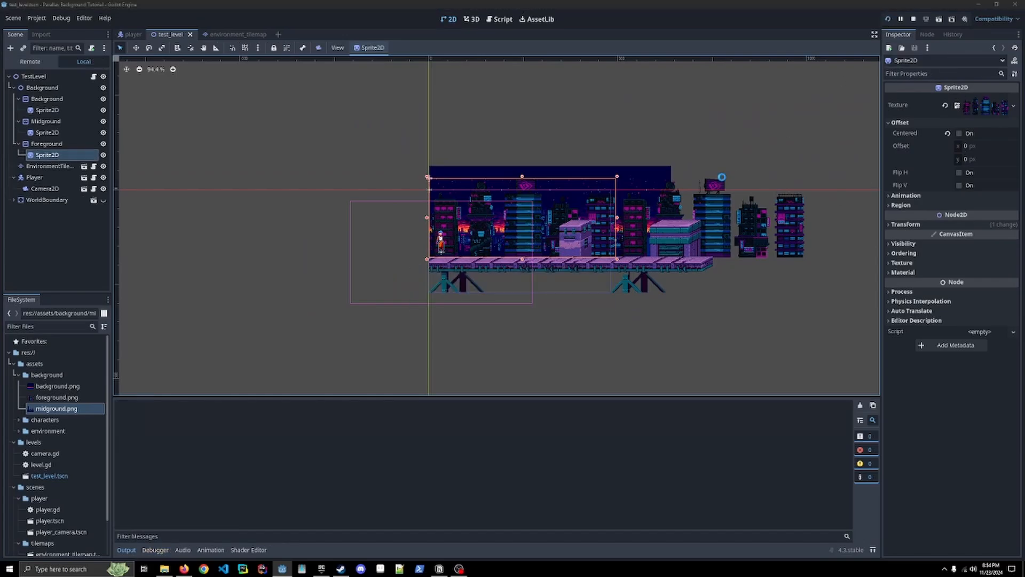
key("Right")
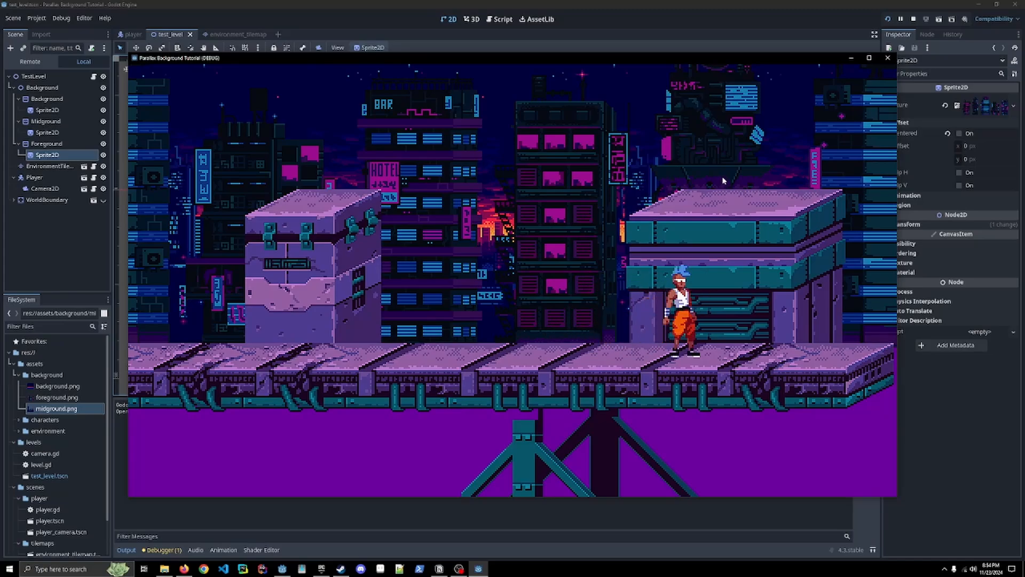
key("Left")
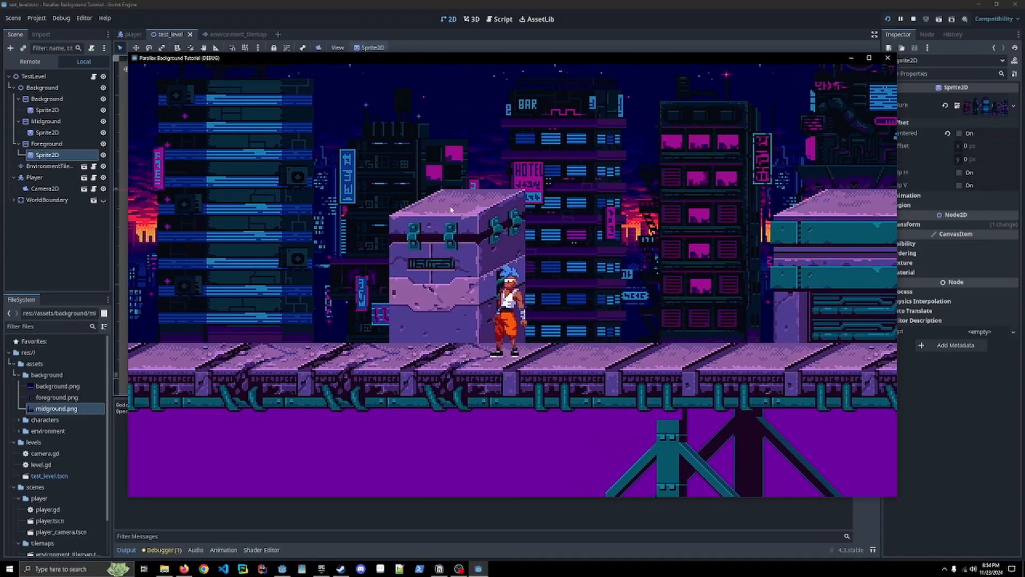
key("Left")
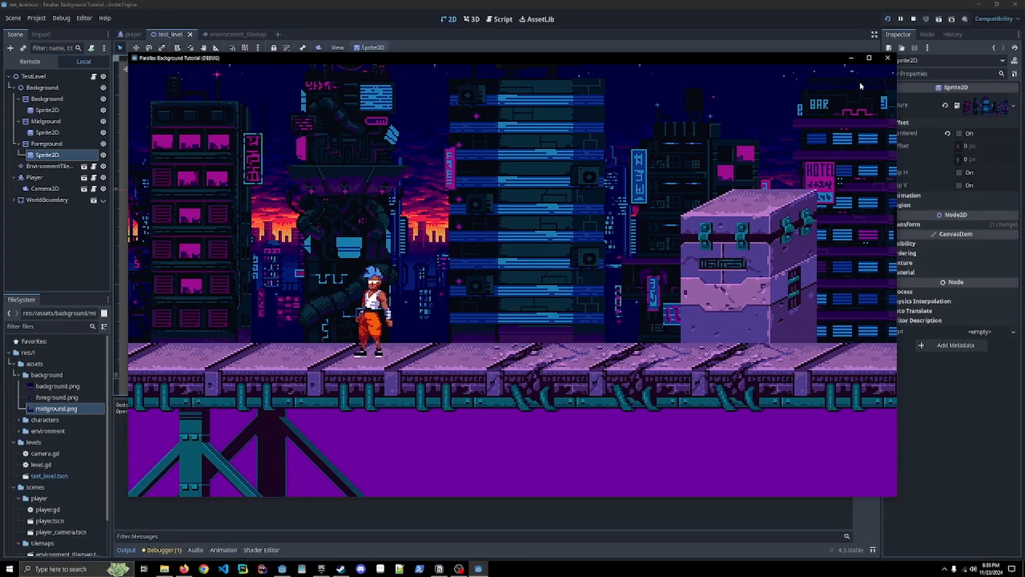
left_click(888, 58)
Set the Background parallax layer's horizontal Scroll Scale to 0.1.
left_click(47, 85)
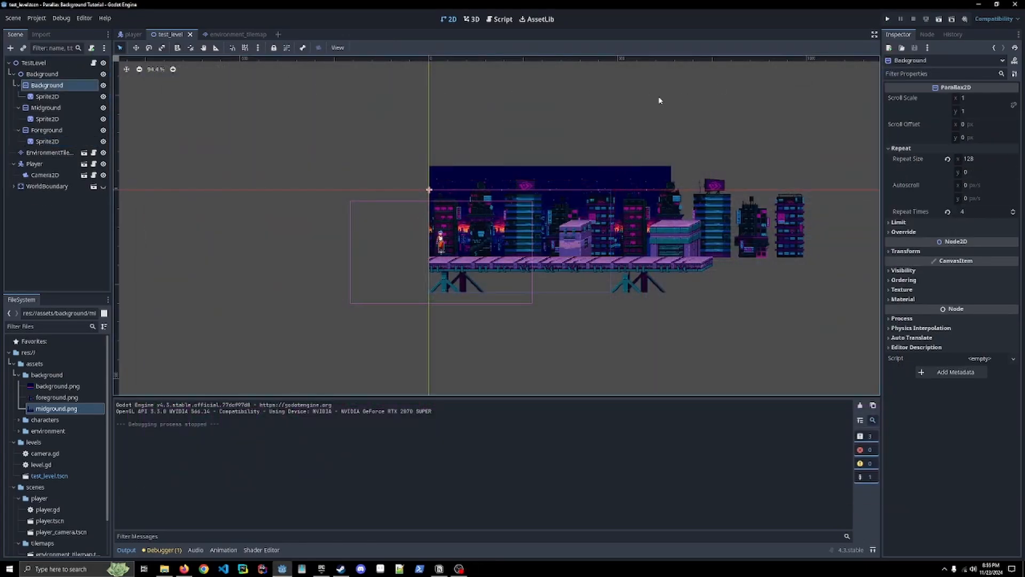
left_click(974, 98)
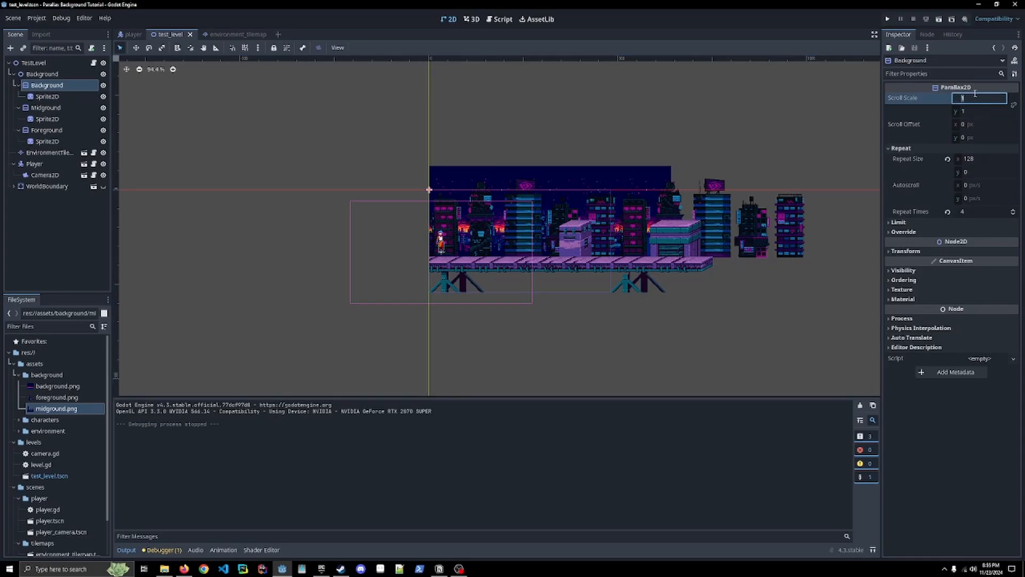
type("0.1")
key("Return")
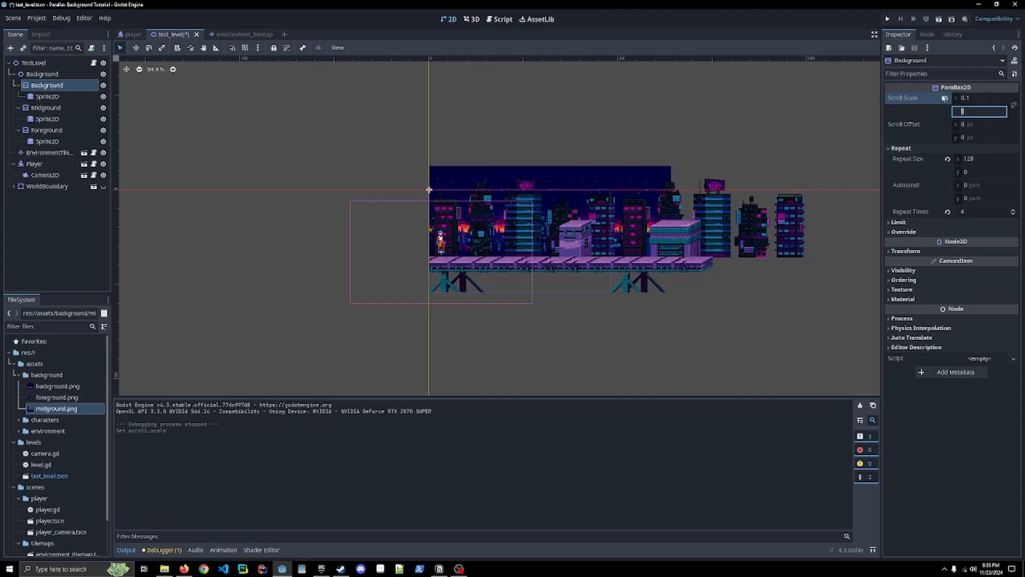
Set the Midground parallax layer's horizontal Scroll Scale to 0.5.
left_click(45, 108)
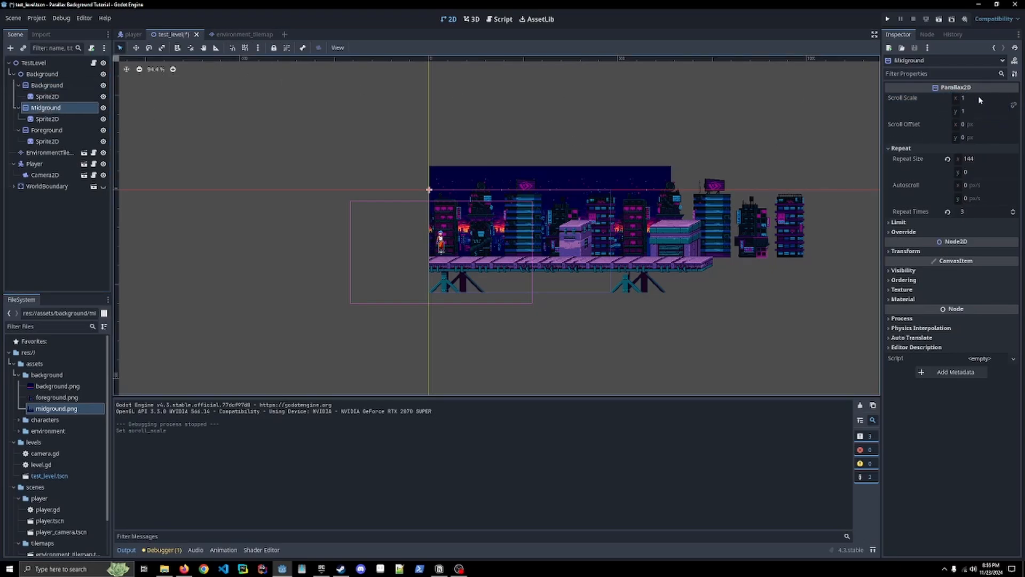
left_click(980, 100)
type("0.5")
key("Tab")
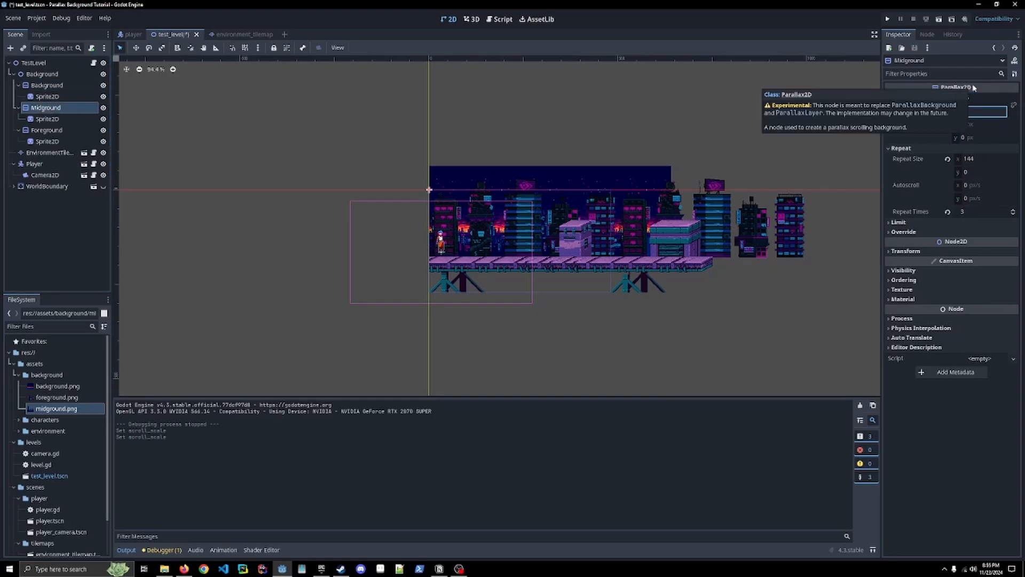
Set the Foreground parallax layer's horizontal Scroll Scale to 0.9.
left_click(47, 131)
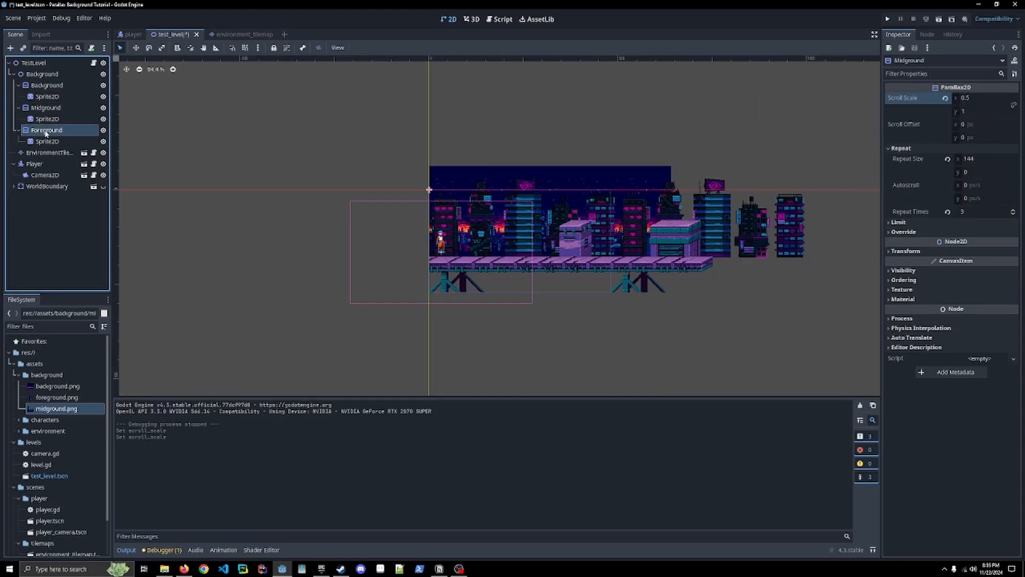
left_click(981, 99)
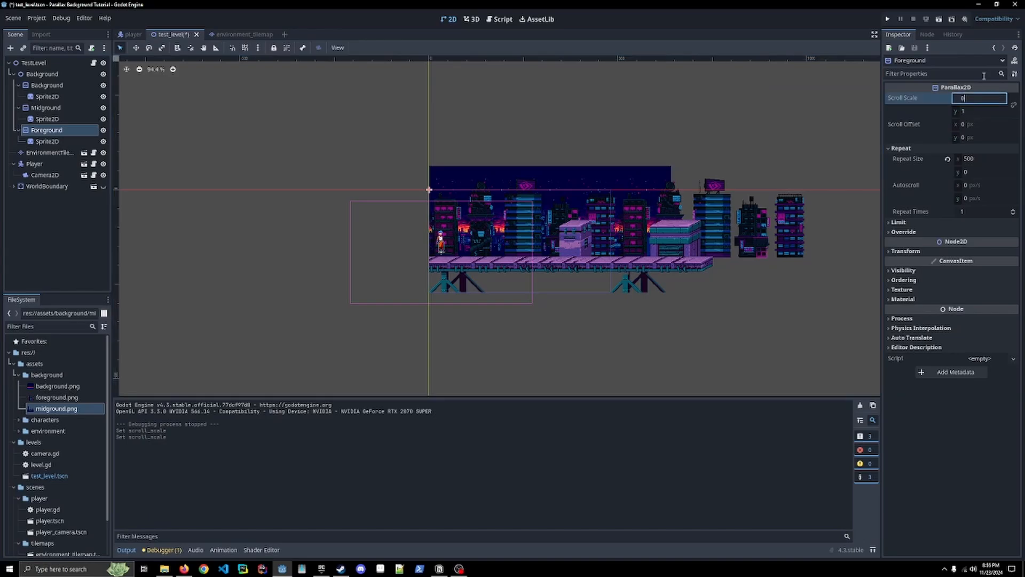
type("0.9")
key("Tab")
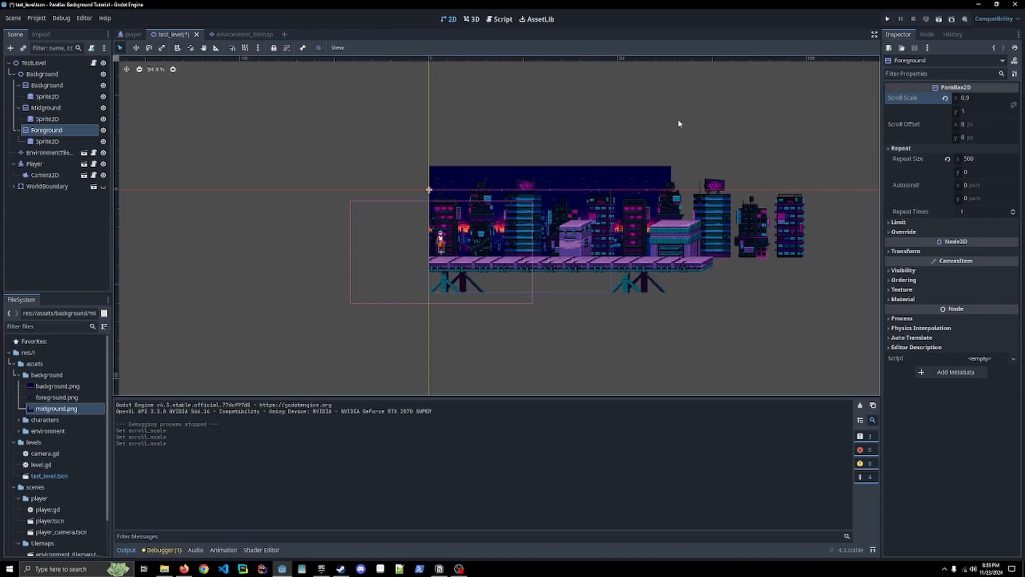
Run the project and move the character back and forth along the platform to check the layers' parallax scrolling.
left_click(887, 19)
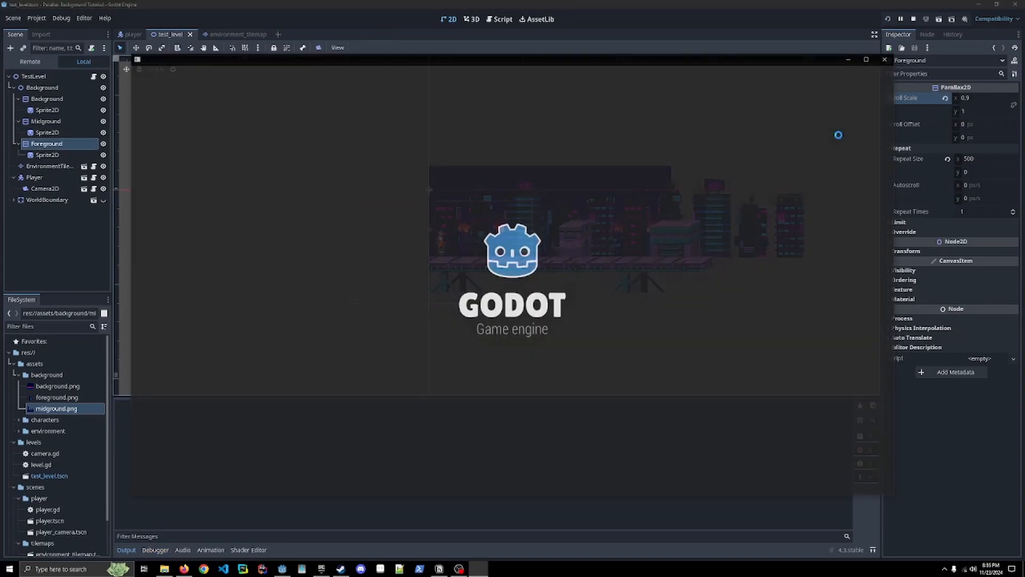
key("Right")
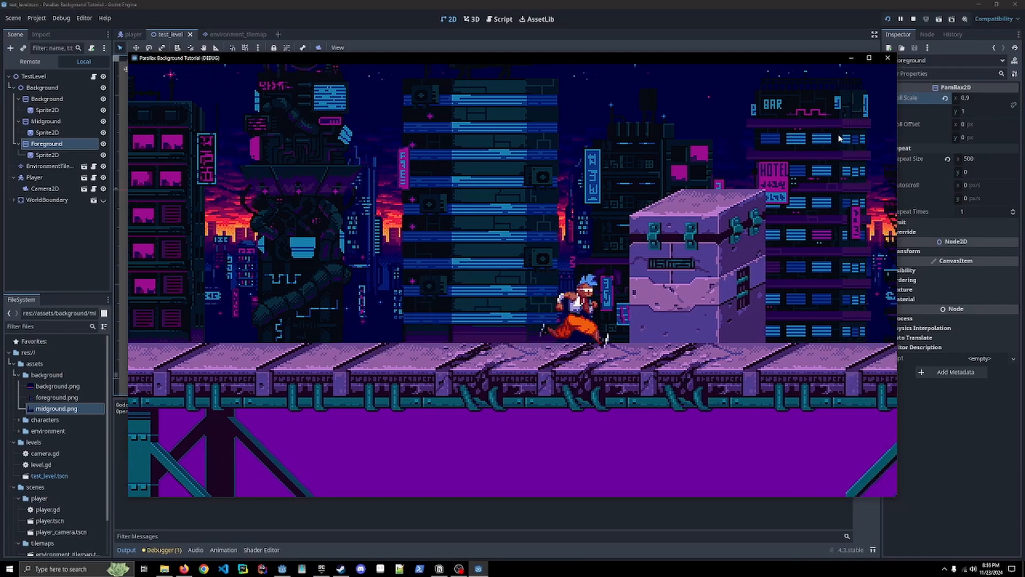
key("space")
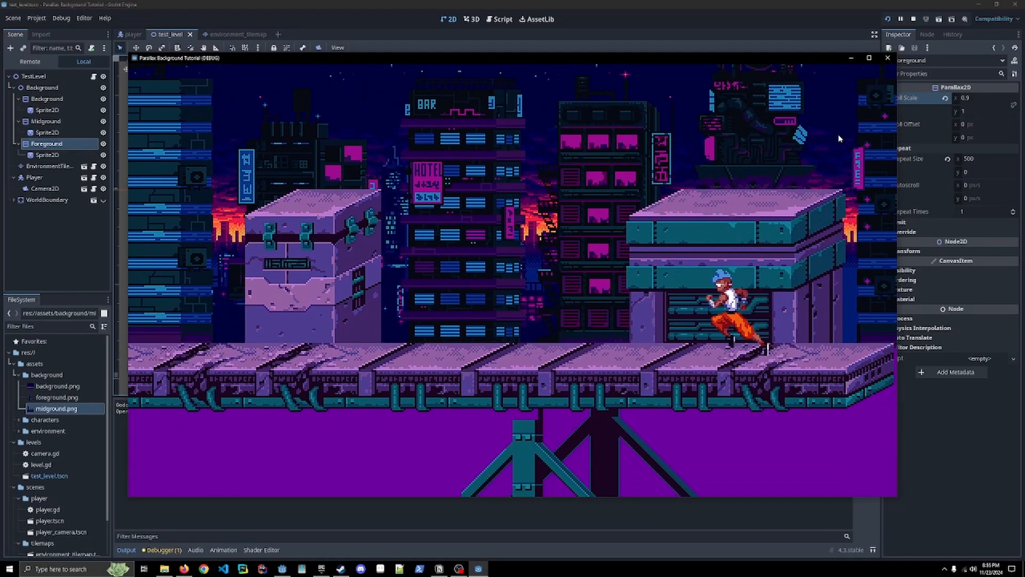
key("Left")
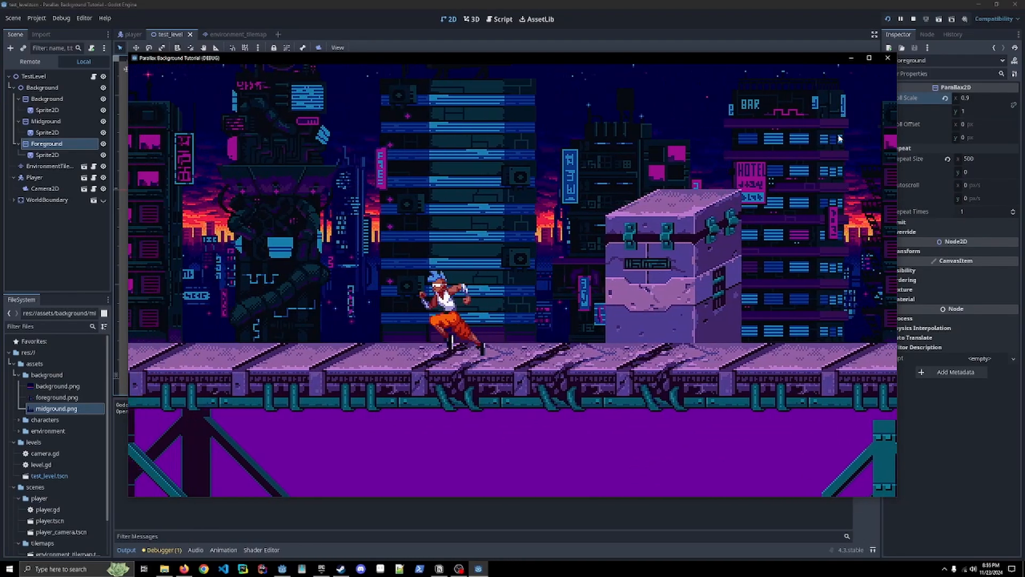